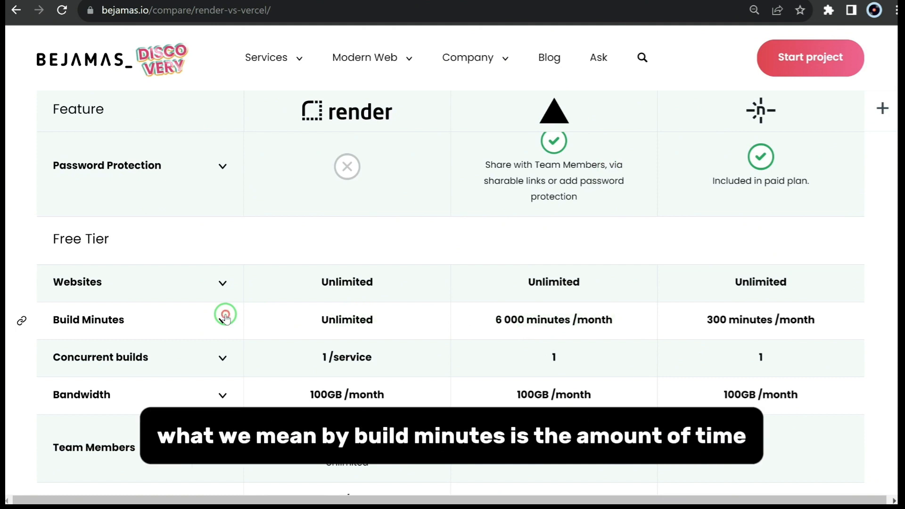
Expand the Build Minutes description and compare the Free Tier team member limits of Render, Vercel and Netlify.
left_click(225, 318)
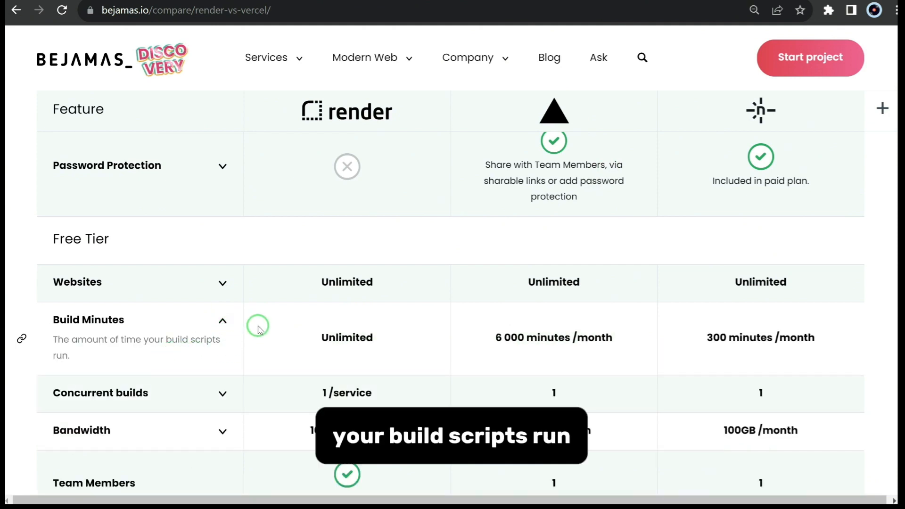
scroll(265, 320, "down", 4)
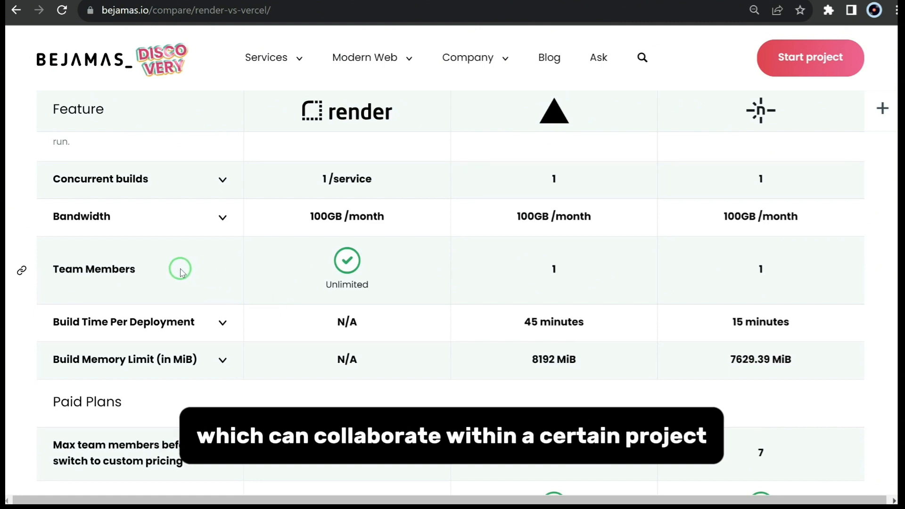
left_click(340, 284)
double_click(340, 284)
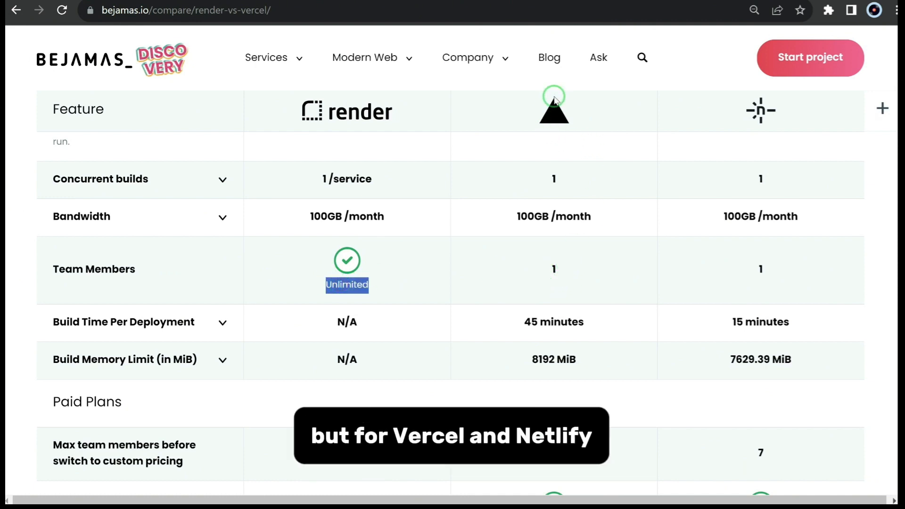
left_click(533, 281)
Review the Paid Plans and Serverless rows of the hosting comparison, and return to the Free Tier section.
scroll(288, 213, "down", 5)
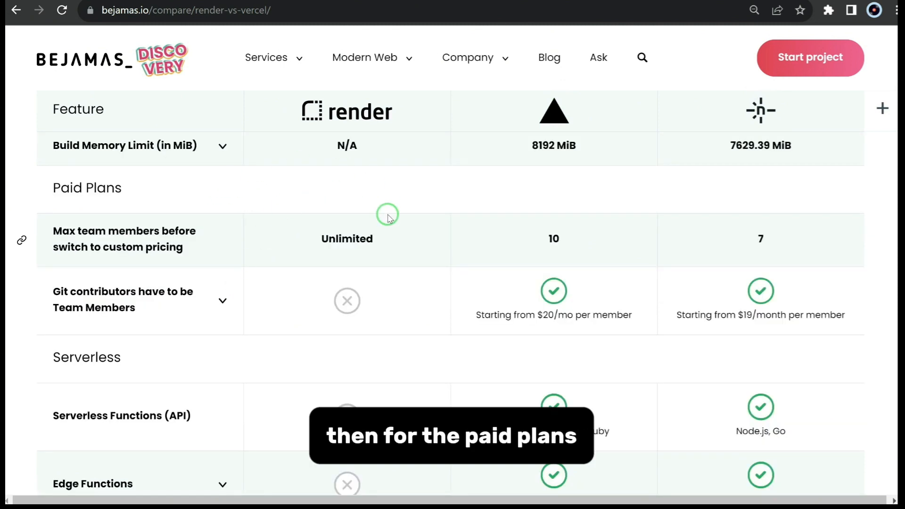
scroll(433, 232, "down", 2)
scroll(434, 234, "down", 1)
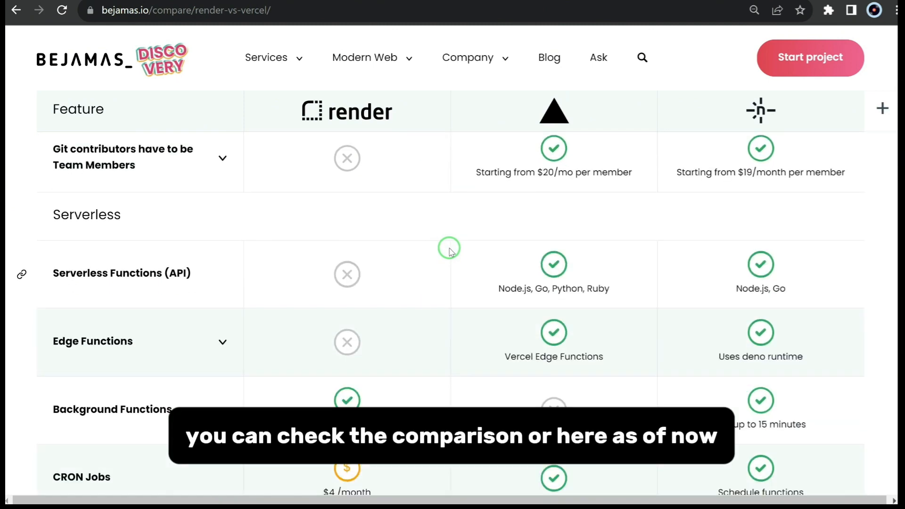
scroll(449, 247, "up", 8)
scroll(420, 252, "up", 3)
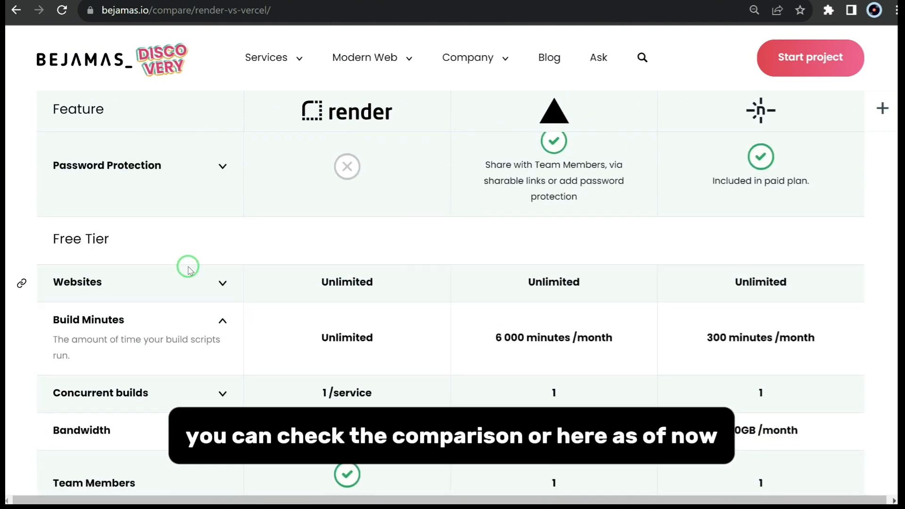
triple_click(85, 240)
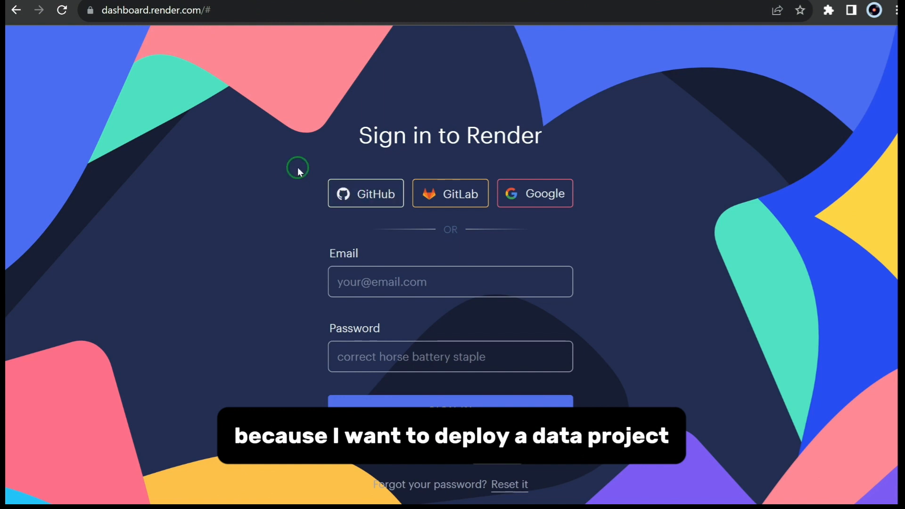
Sign in to Render with the GitHub account.
left_click(373, 196)
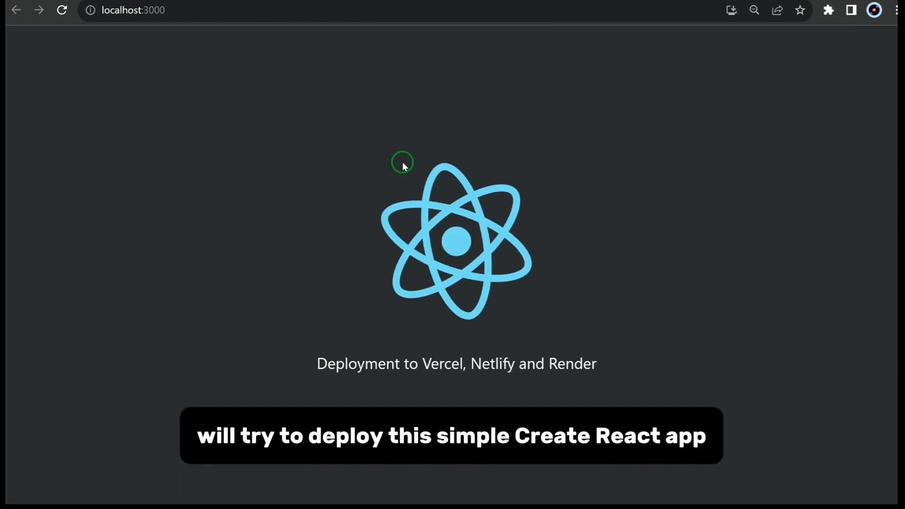
Check the local React app's caption and the start and build scripts in package.json of the ReactAppDemo GitHub repository.
left_click_drag(319, 364, 588, 358)
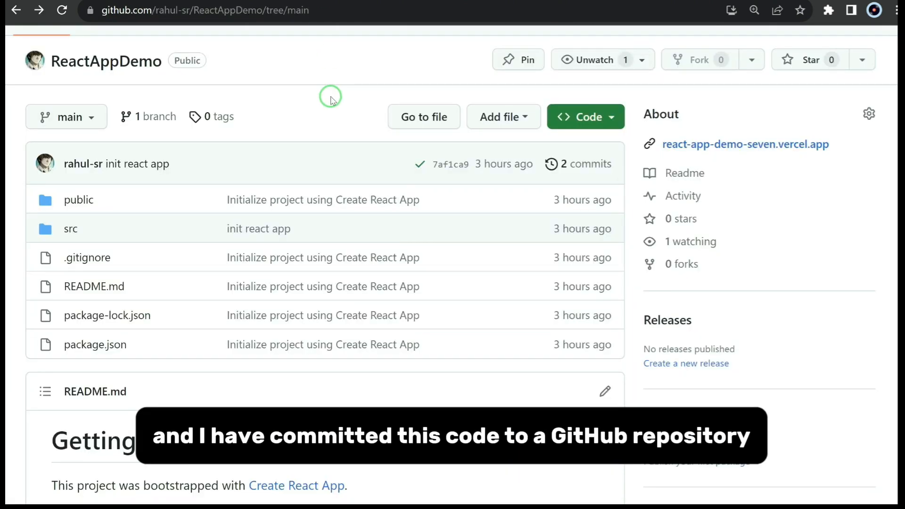
scroll(331, 97, "up", 2)
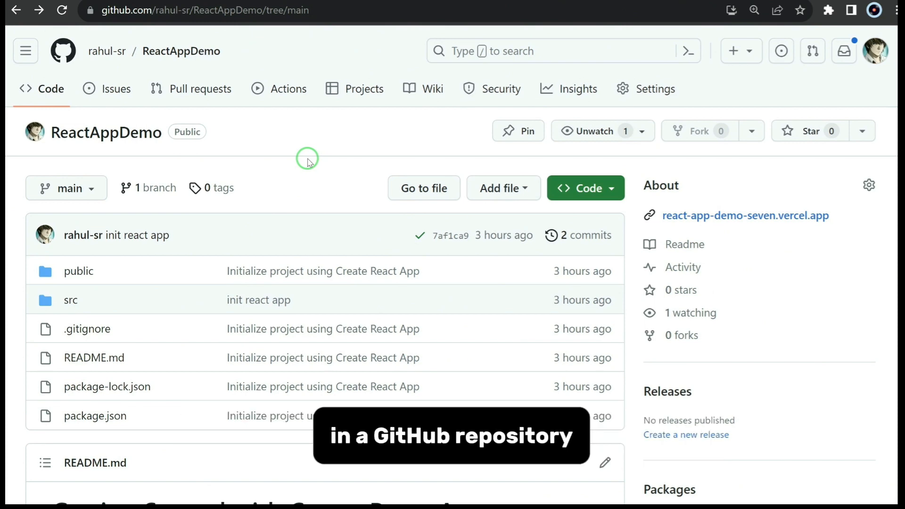
scroll(312, 158, "down", 2)
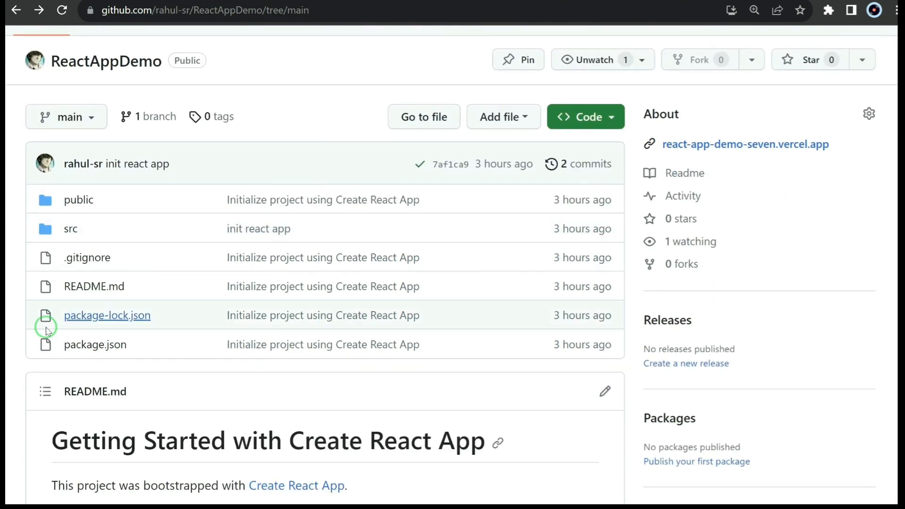
left_click(100, 348)
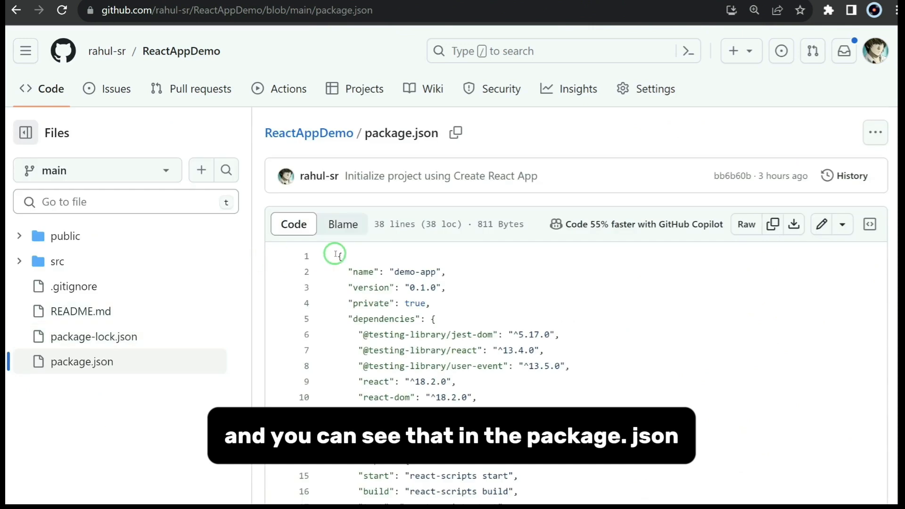
scroll(335, 254, "down", 3)
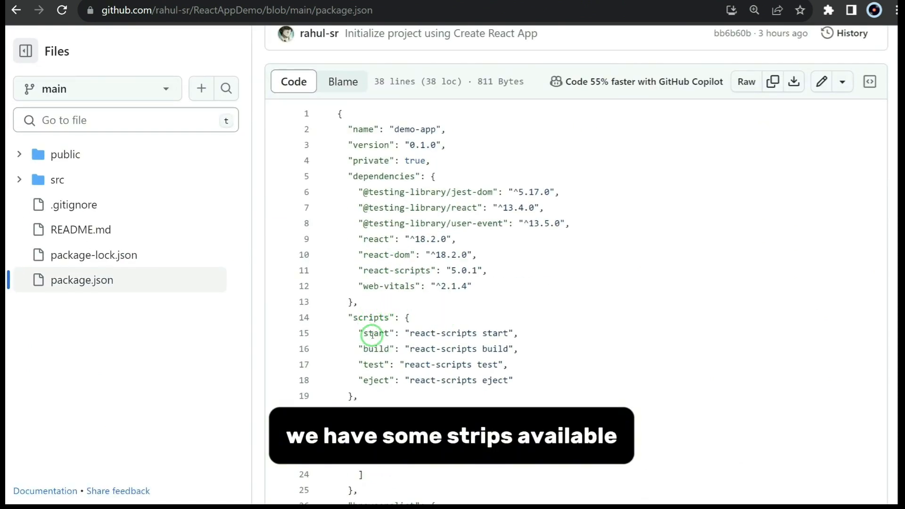
left_click_drag(357, 334, 510, 334)
left_click_drag(360, 349, 555, 352)
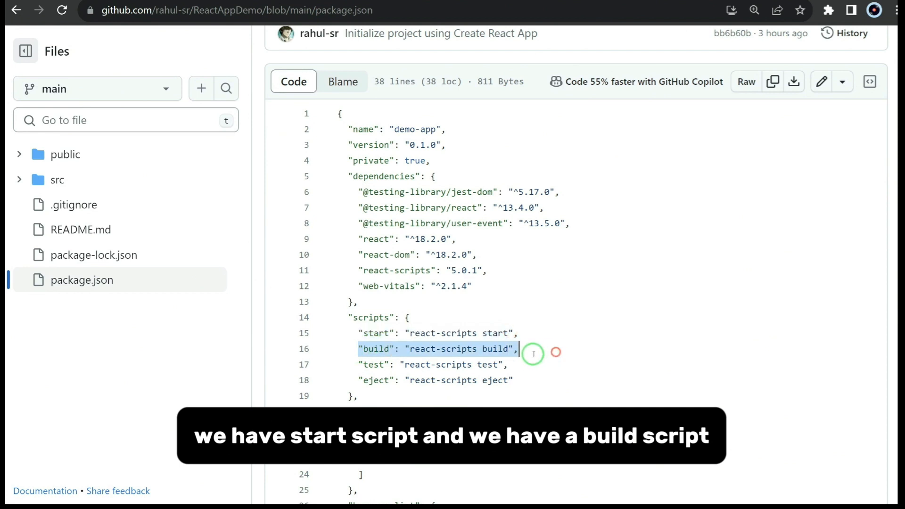
left_click(16, 10)
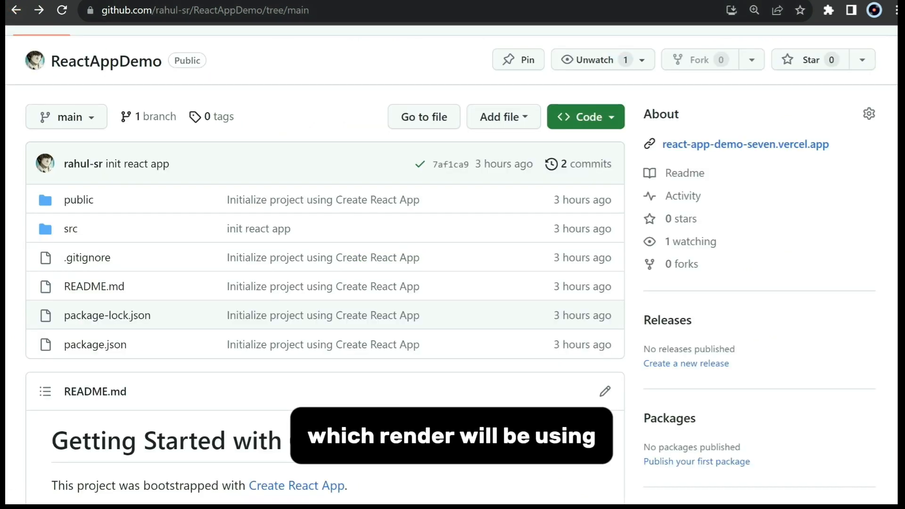
Switch to the Render dashboard and start a new web service built and deployed from a Git repository.
left_click(398, 1)
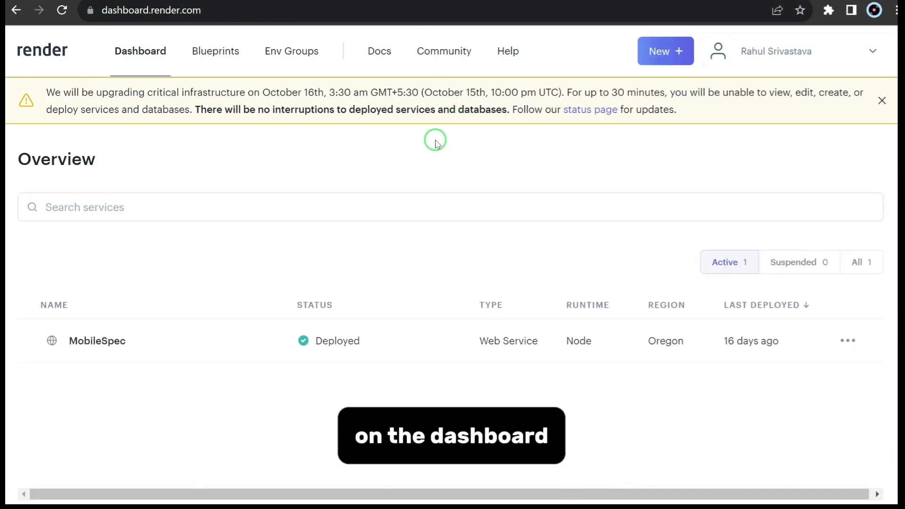
left_click(679, 53)
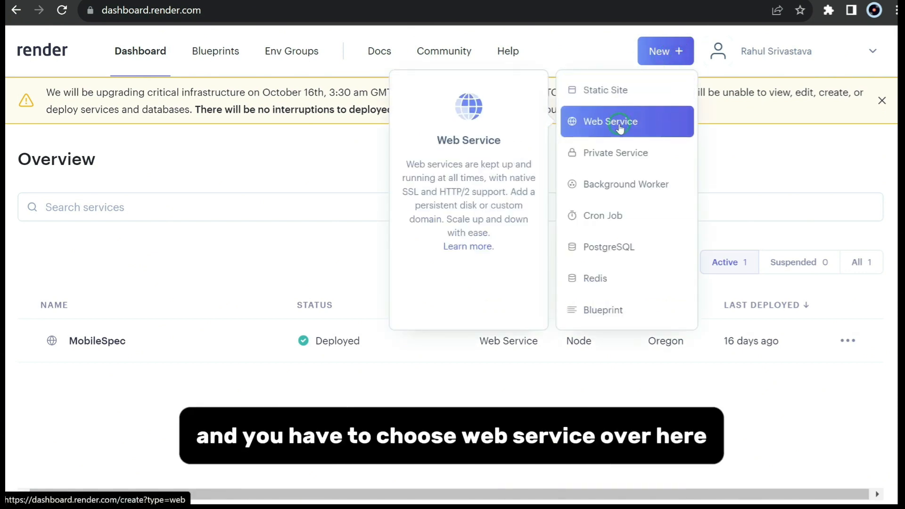
left_click(619, 124)
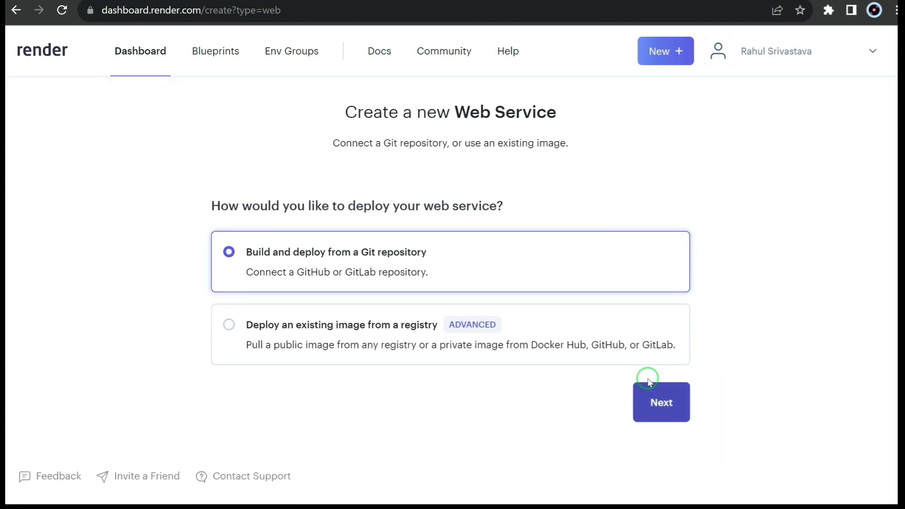
left_click(664, 403)
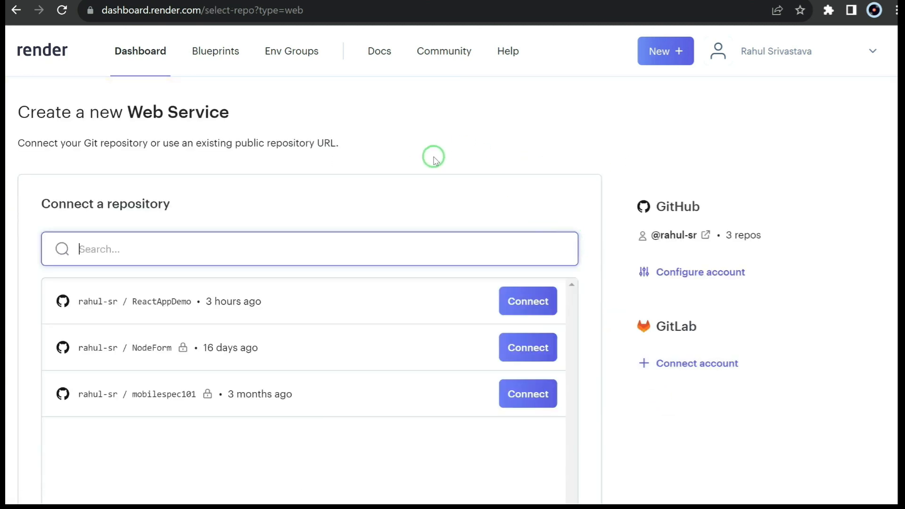
Open the GitHub account configuration for Render and confirm access with the account password.
scroll(208, 194, "down", 2)
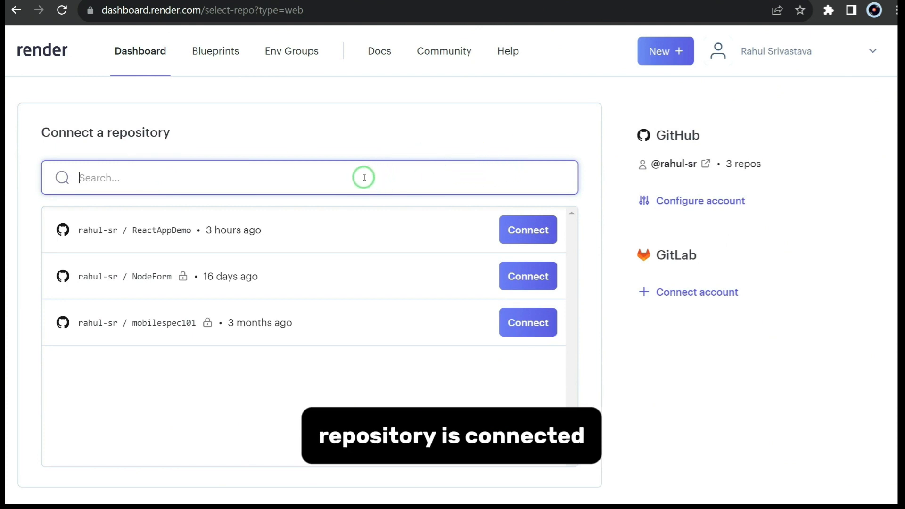
scroll(613, 169, "up", 2)
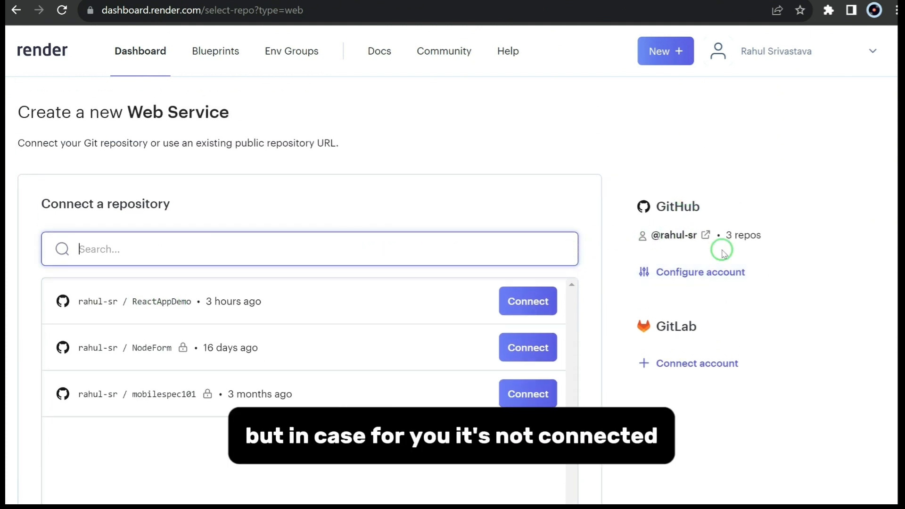
left_click(703, 275)
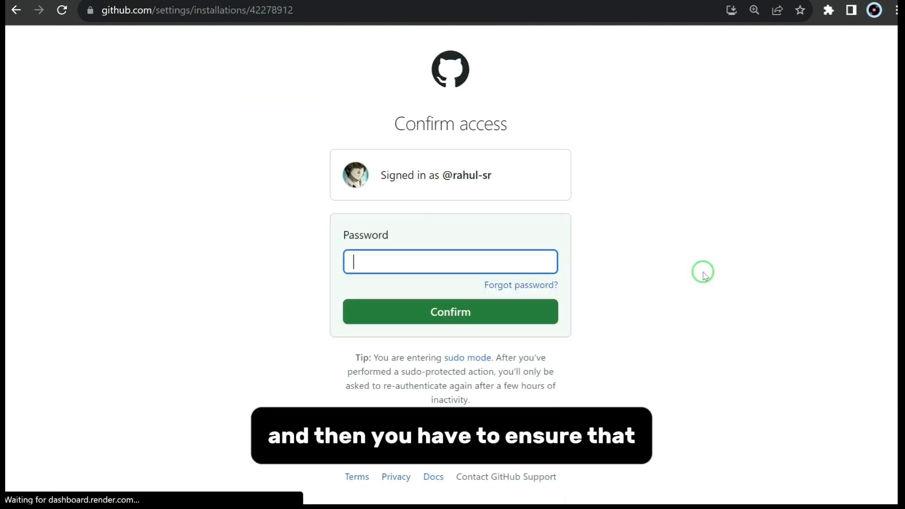
left_click(381, 263)
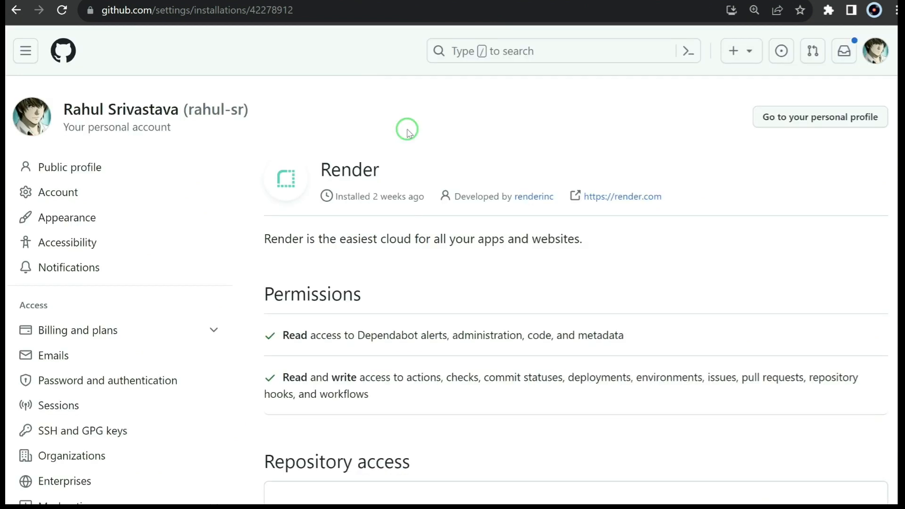
Add the 30-seconds-of-code repository to Render's selected repositories on GitHub and save the repository access.
scroll(434, 137, "down", 1)
scroll(434, 137, "down", 8)
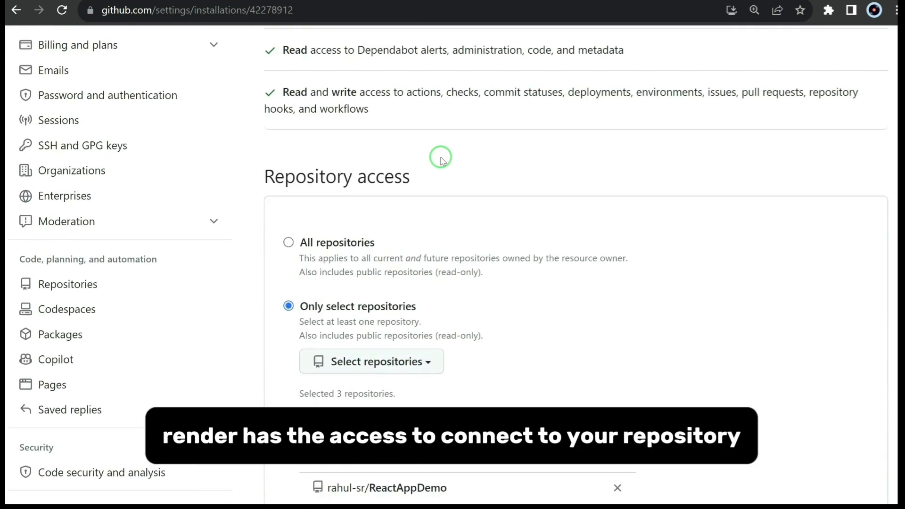
left_click(416, 219)
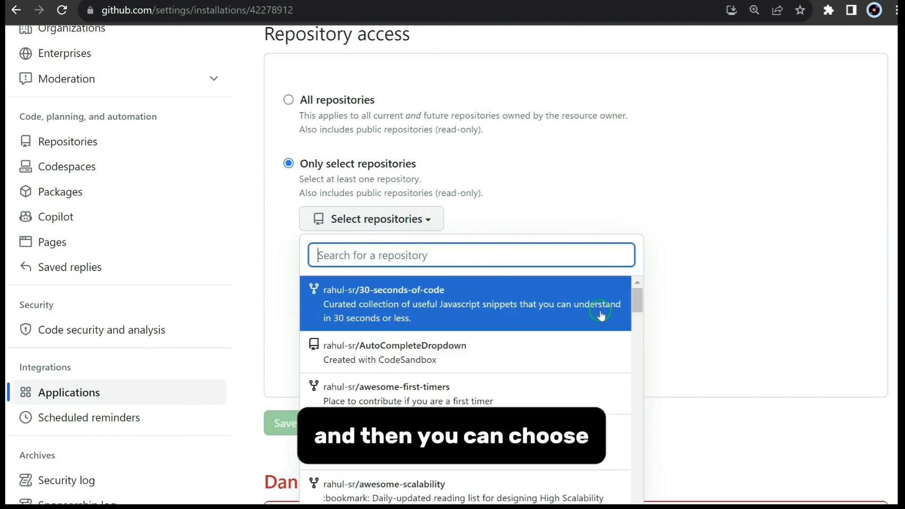
left_click(673, 205)
scroll(452, 288, "down", 2)
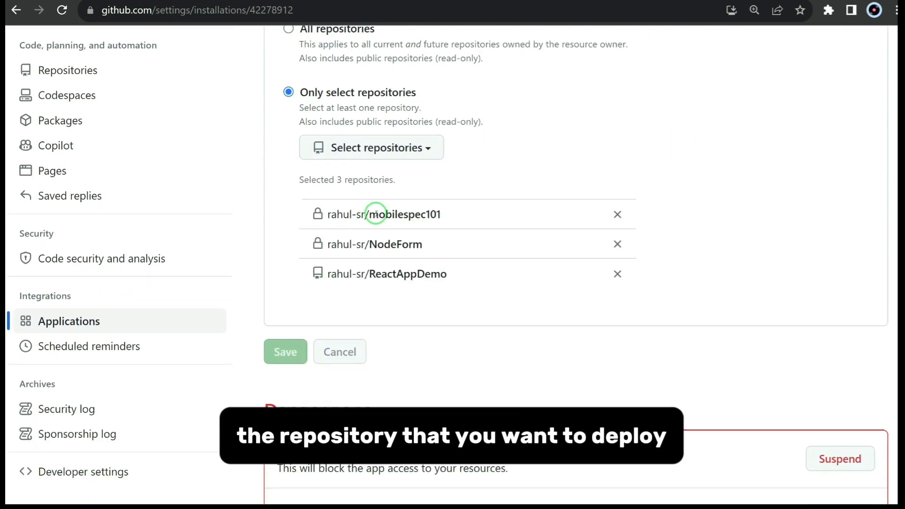
double_click(370, 274)
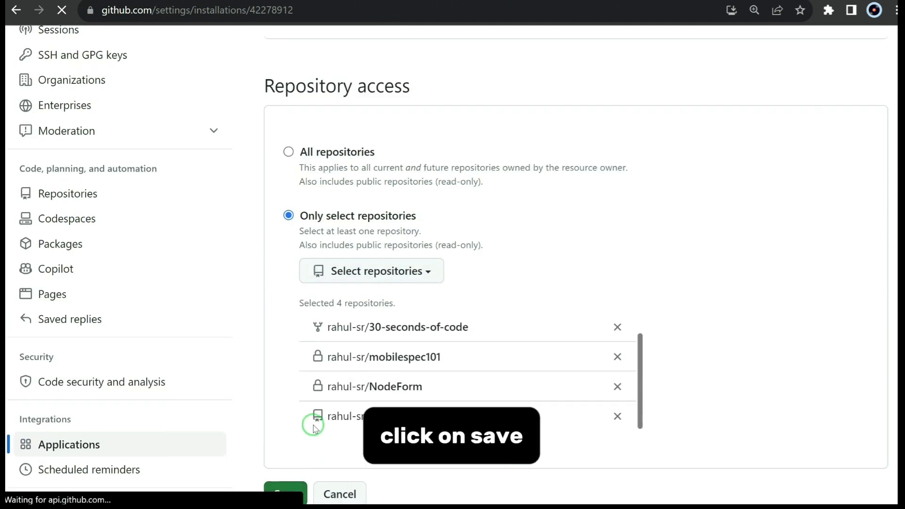
left_click(286, 352)
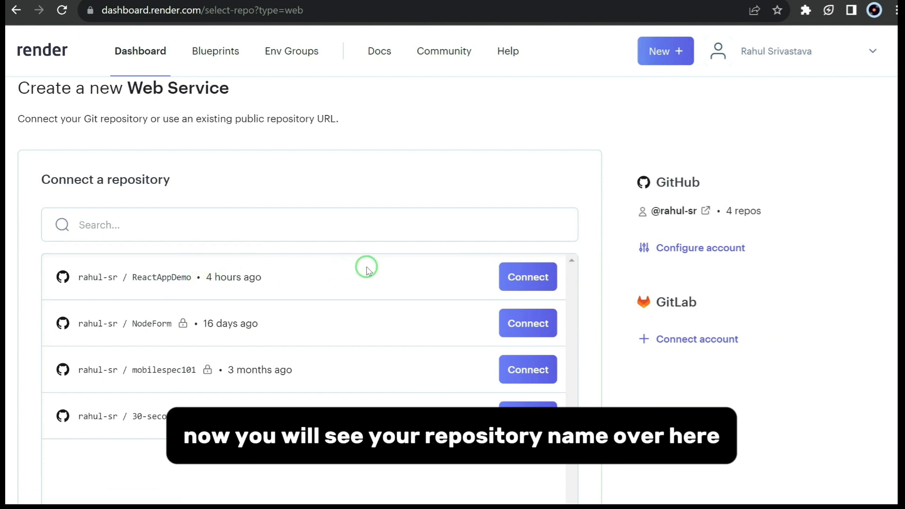
Connect the ReactAppDemo repository on Render and name the web service ReactAppDemo.
left_click(543, 278)
left_click(391, 175)
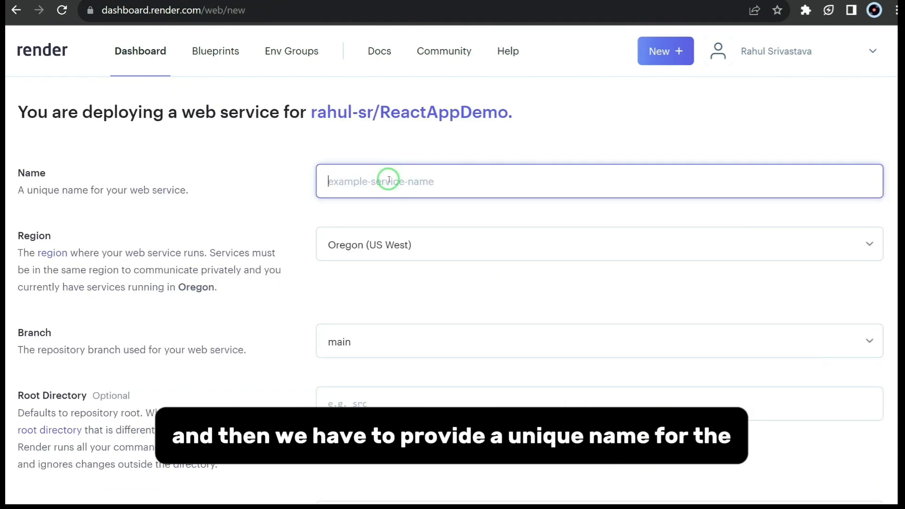
left_click(389, 180)
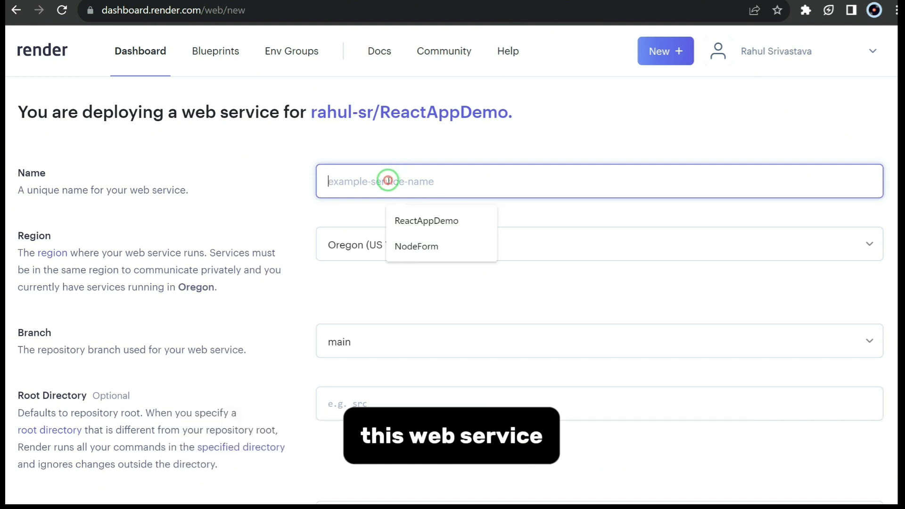
left_click(427, 216)
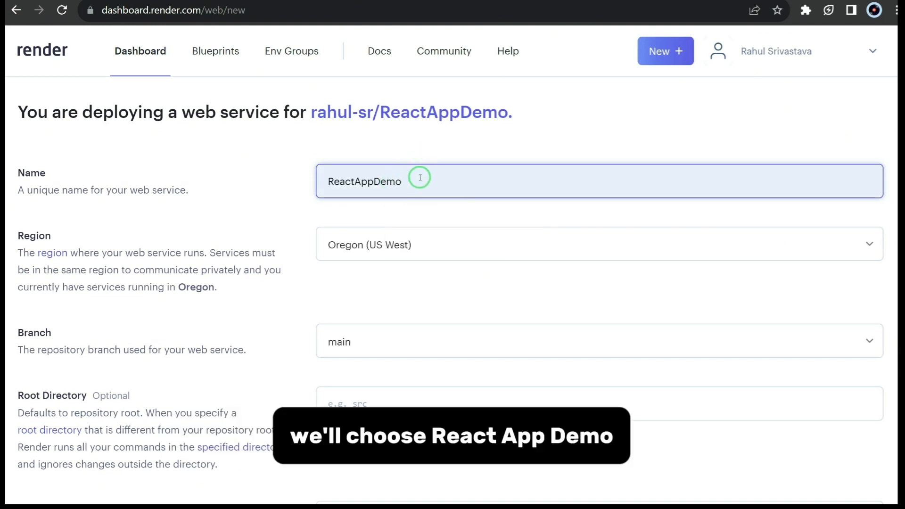
Choose Oregon (US West) as the web service's region and keep main as its branch.
scroll(248, 238, "down", 1)
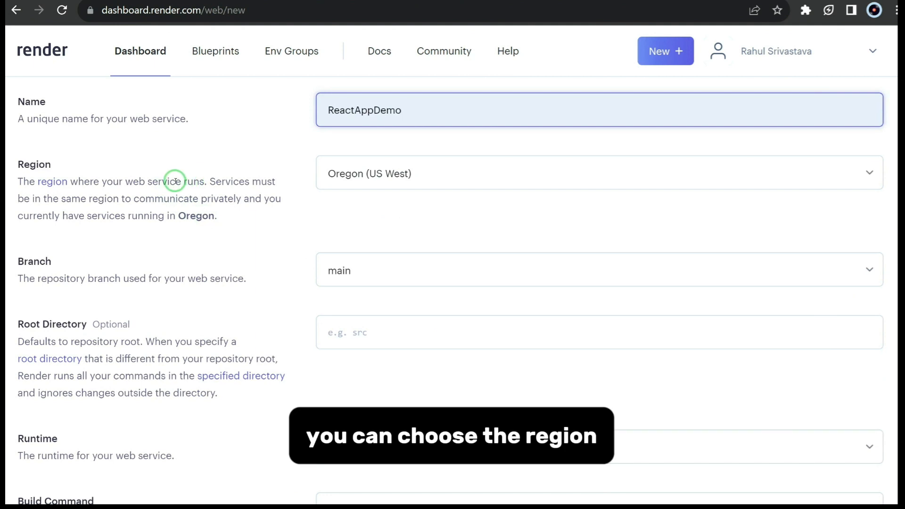
left_click(427, 169)
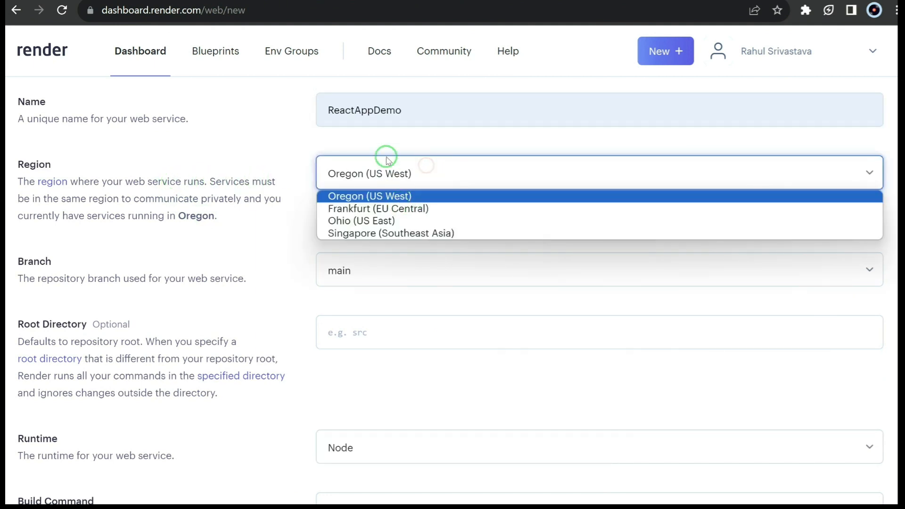
left_click(400, 197)
scroll(400, 196, "down", 3)
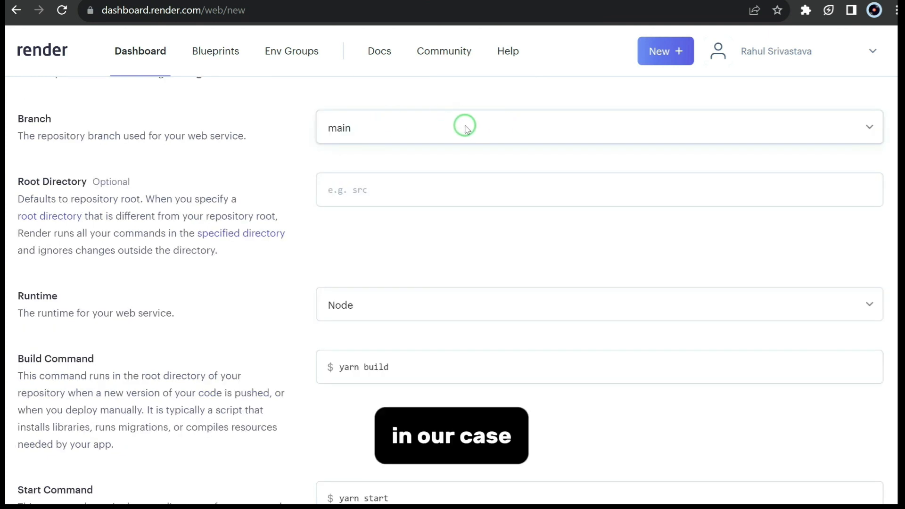
left_click(655, 123)
left_click(654, 122)
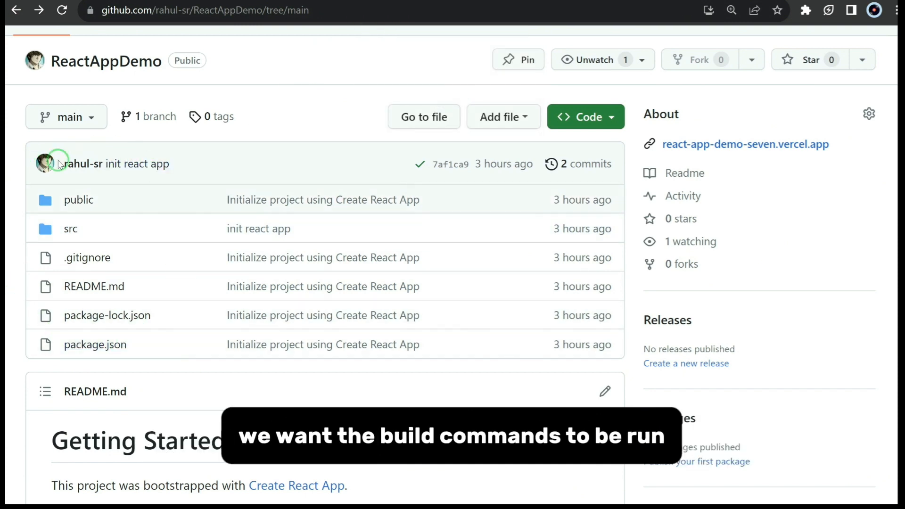
Return to Render's new web service form and keep Node as the runtime.
left_click(432, 1)
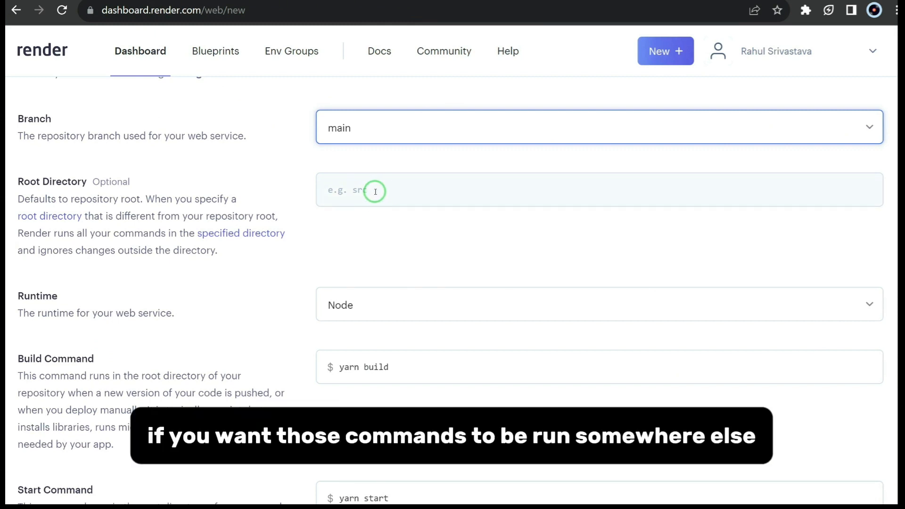
scroll(376, 191, "down", 1)
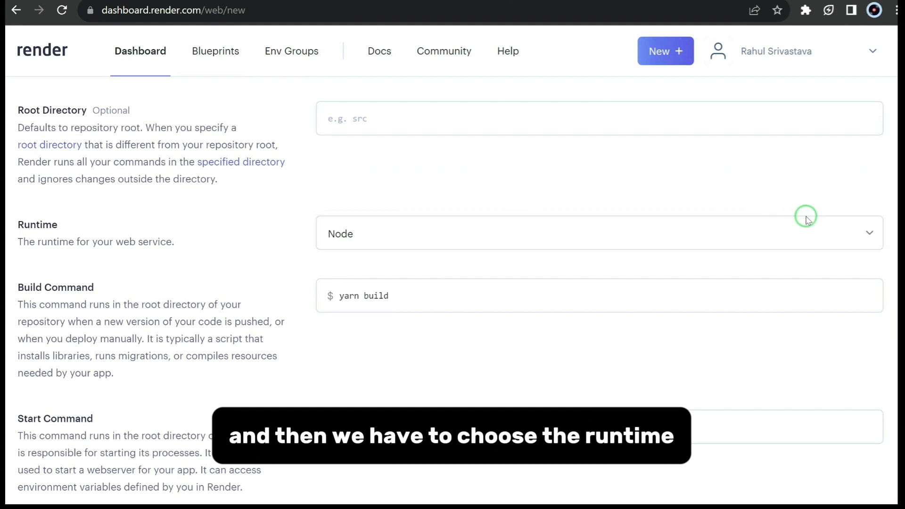
left_click(870, 234)
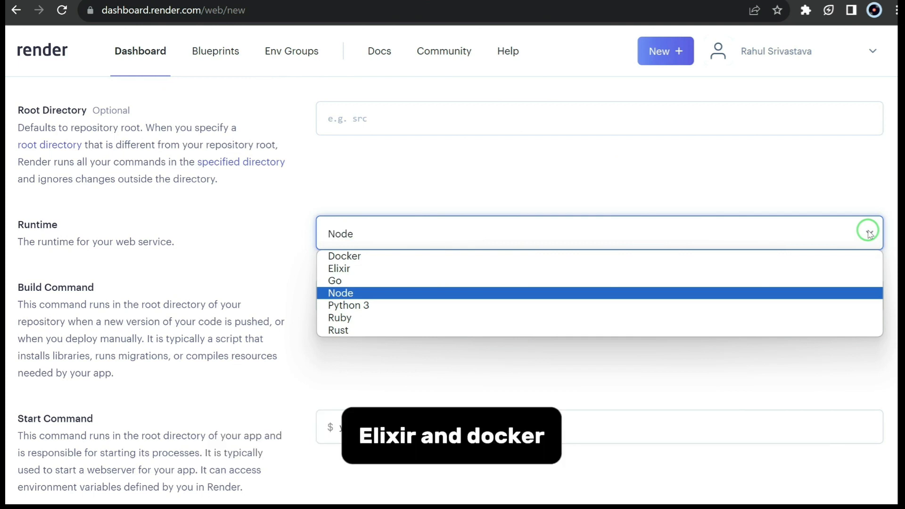
left_click(868, 233)
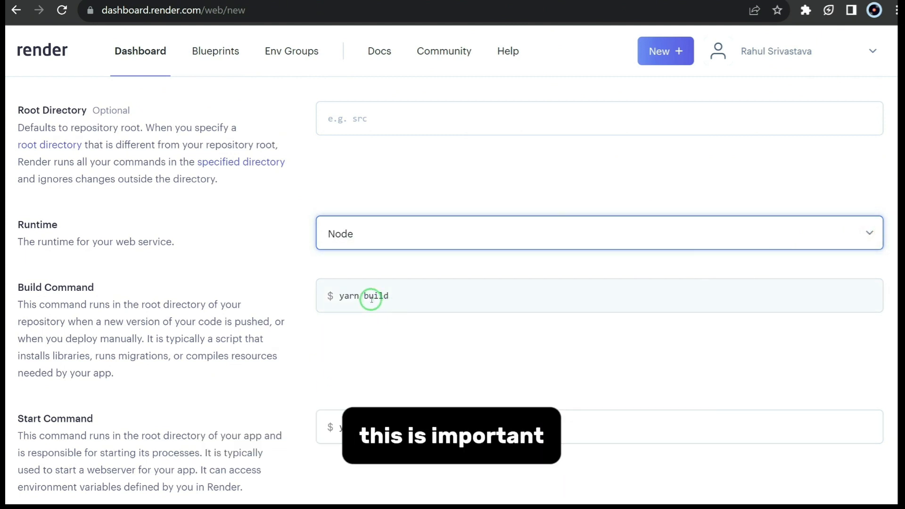
Set the build command to "npm install && npm build" and the start command to "npm start".
double_click(348, 296)
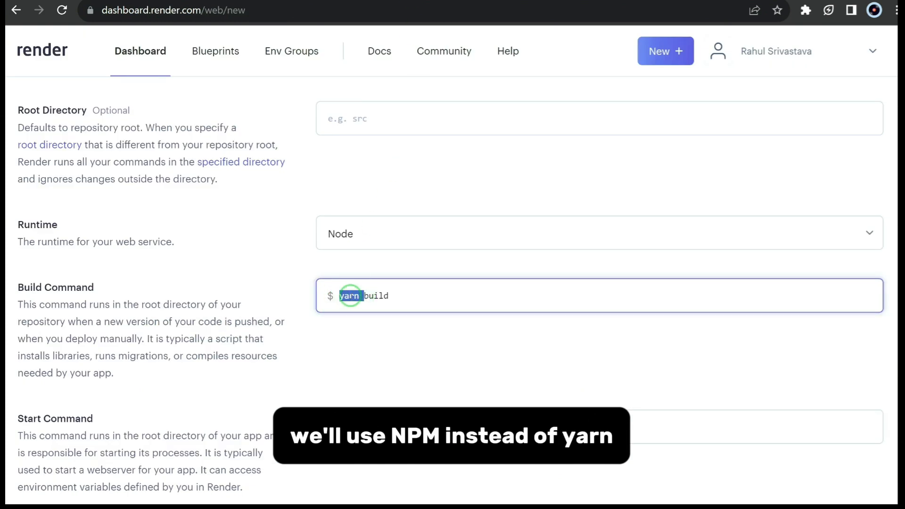
double_click(349, 296)
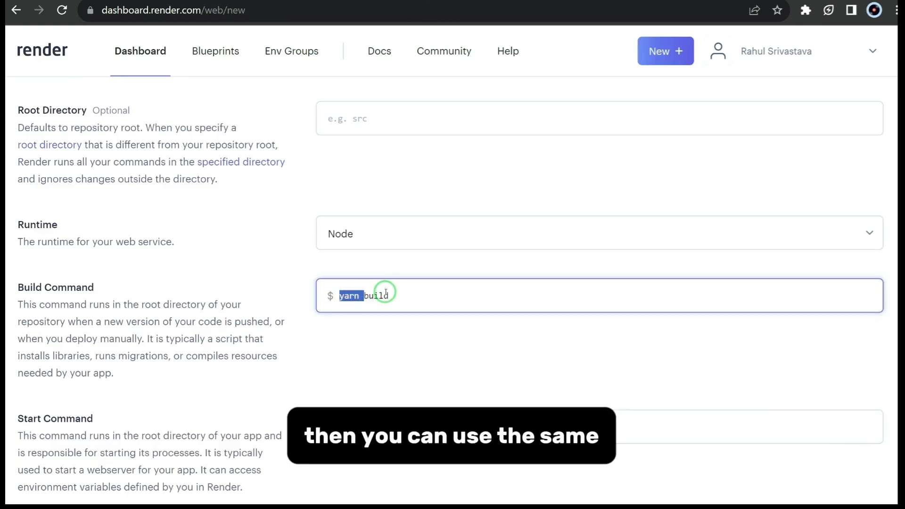
type("n")
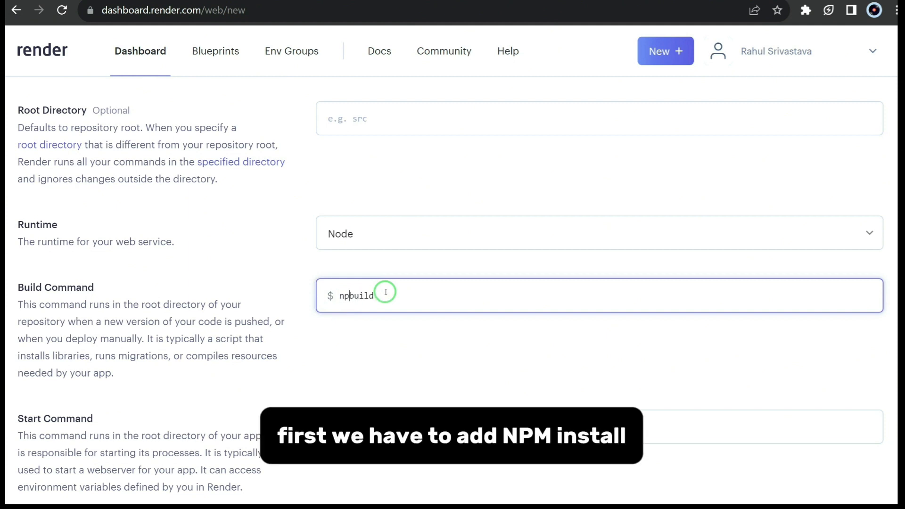
type("pm install ")
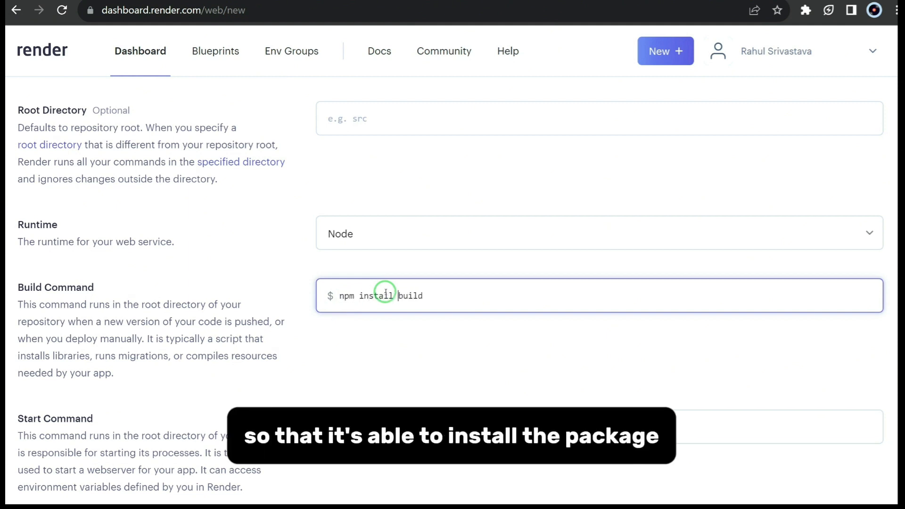
type("&& npm")
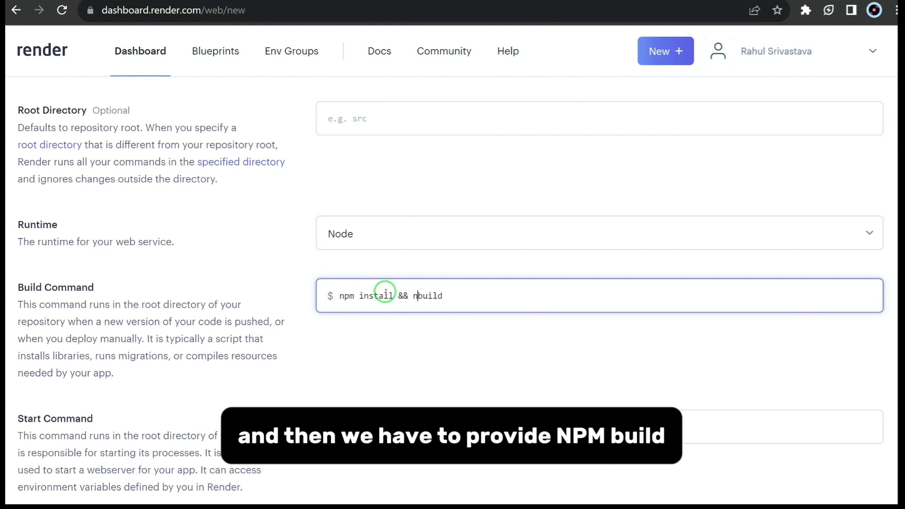
left_click(427, 329)
scroll(439, 283, "down", 1)
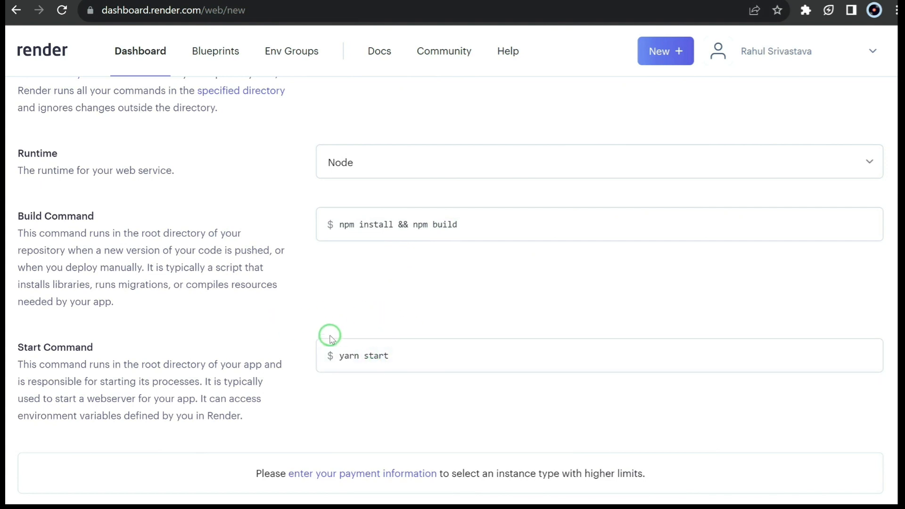
left_click(344, 355)
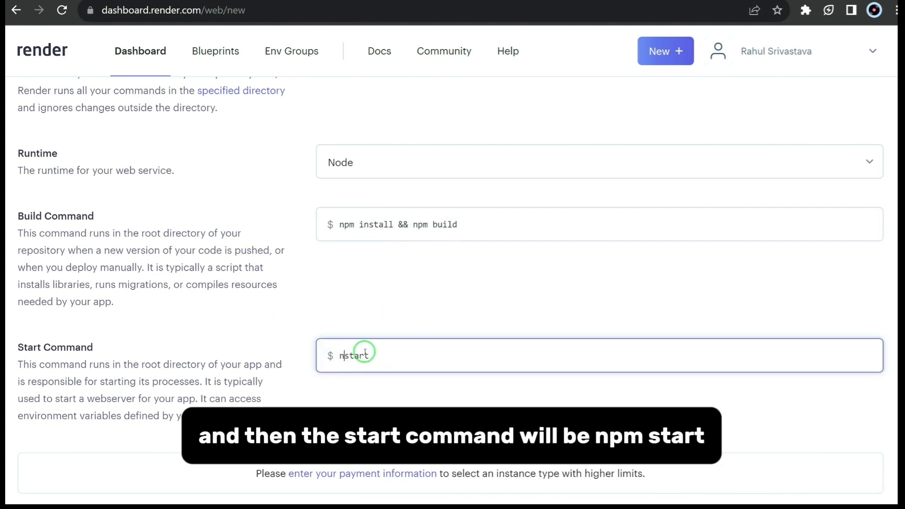
Keep the Free instance type and create the web service.
scroll(332, 243, "down", 5)
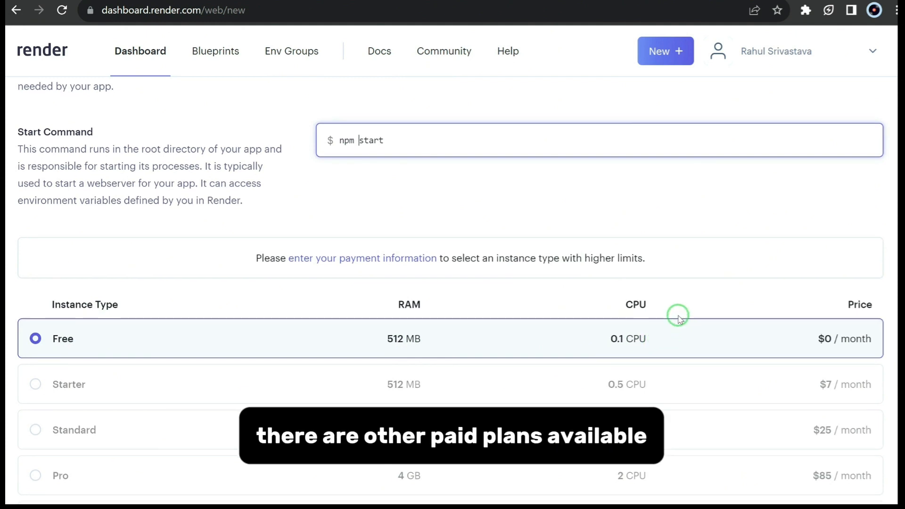
scroll(679, 317, "down", 2)
scroll(764, 304, "down", 3)
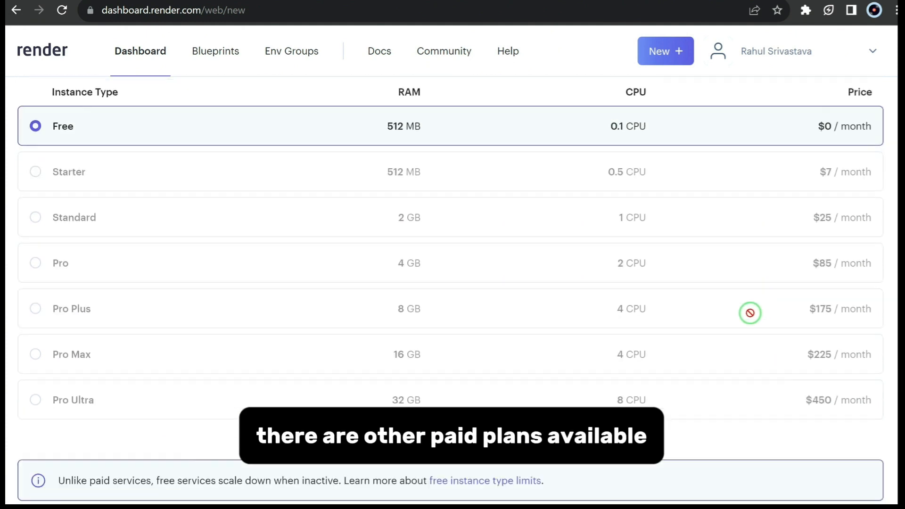
scroll(478, 346, "down", 5)
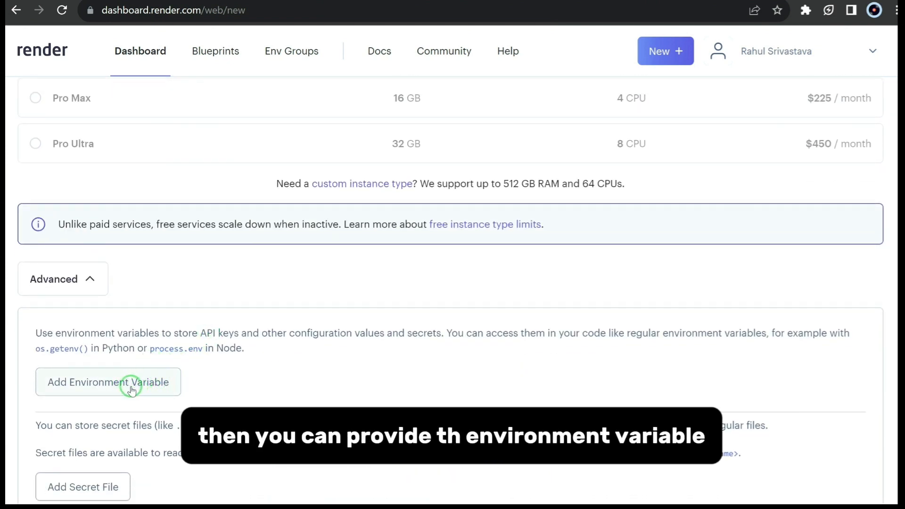
scroll(154, 386, "down", 2)
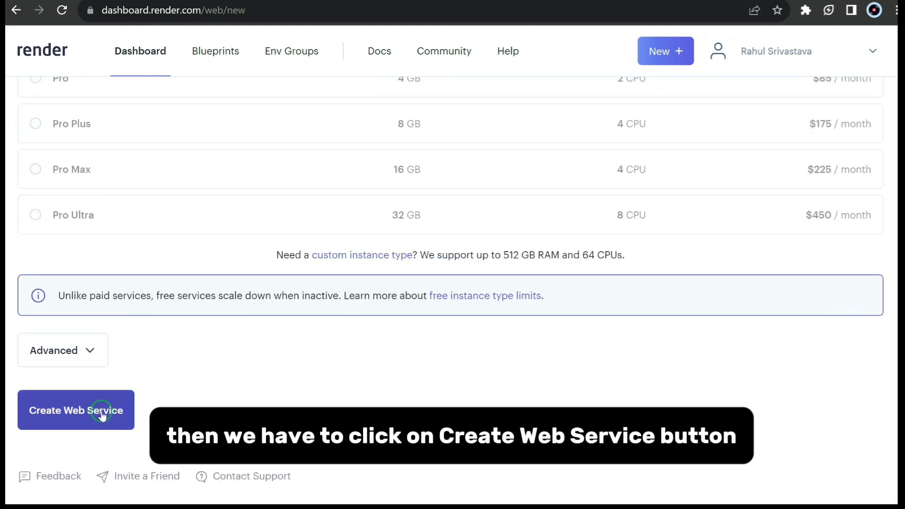
left_click(101, 413)
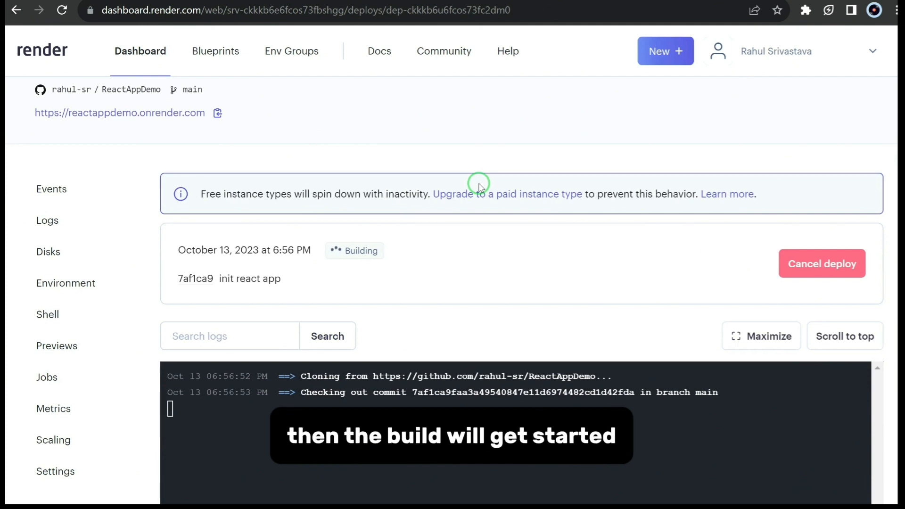
Examine the ReactAppDemo deploy log for the build, deployment and server start, and open the service's reactappdemo.onrender.com address.
scroll(478, 186, "down", 3)
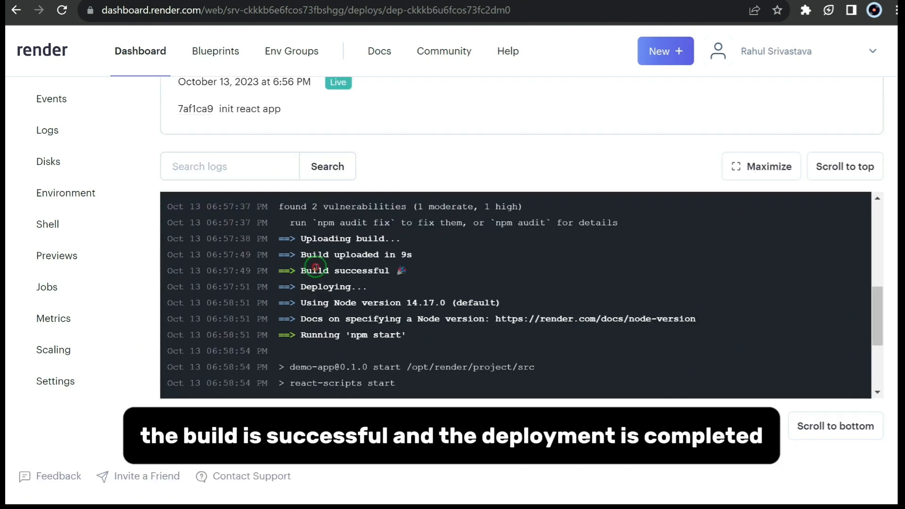
left_click_drag(301, 270, 386, 268)
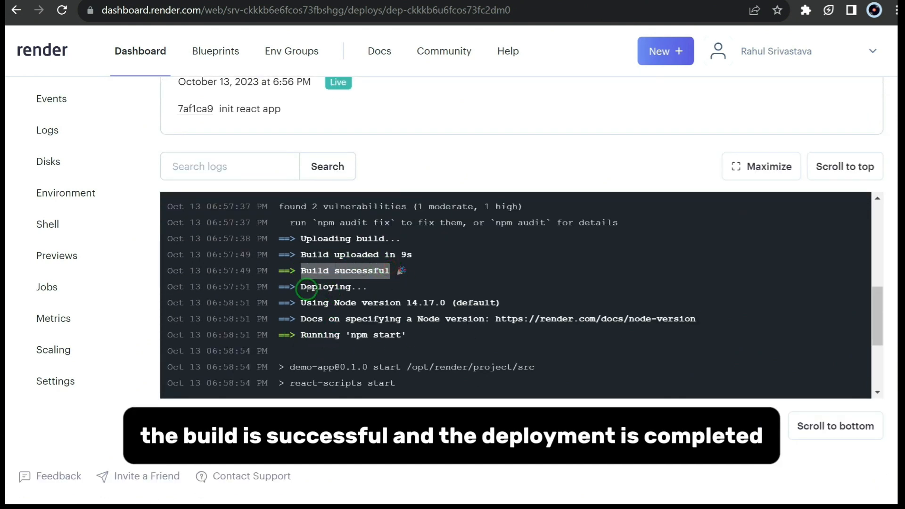
left_click_drag(302, 287, 359, 288)
scroll(377, 339, "down", 2)
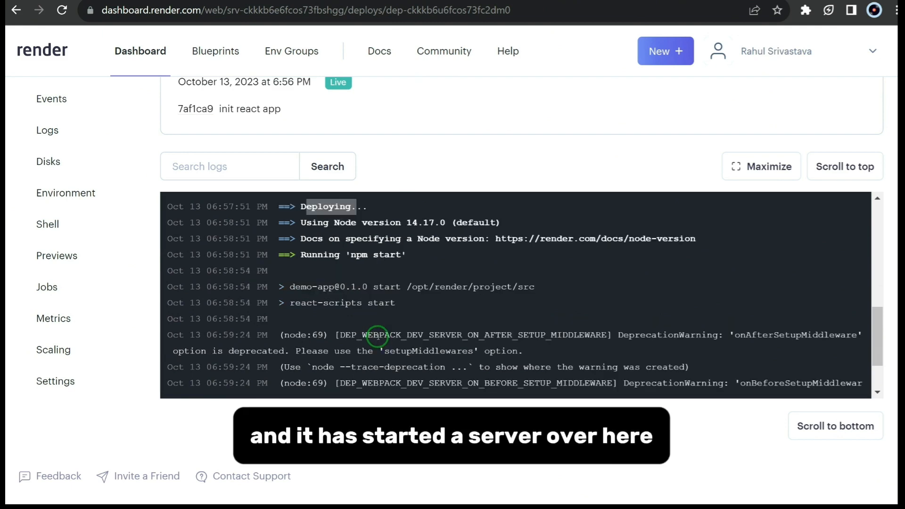
scroll(405, 290, "down", 2)
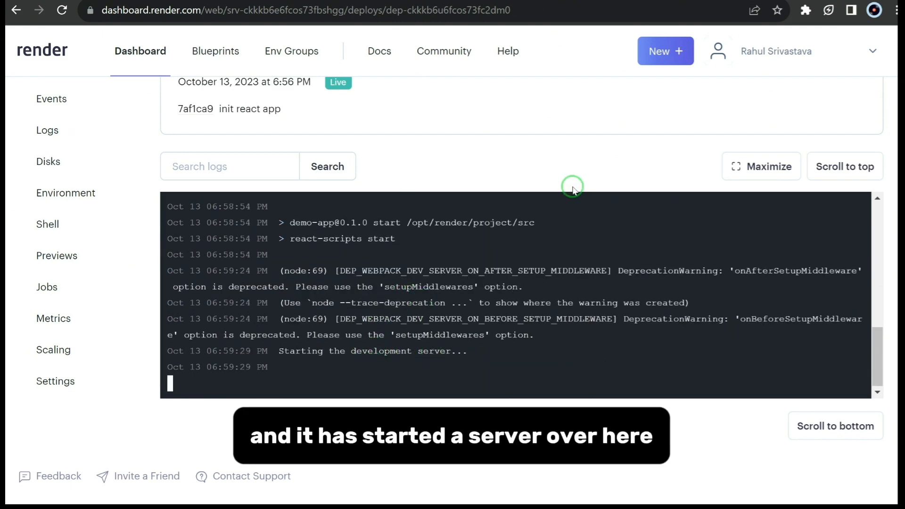
scroll(590, 165, "up", 6)
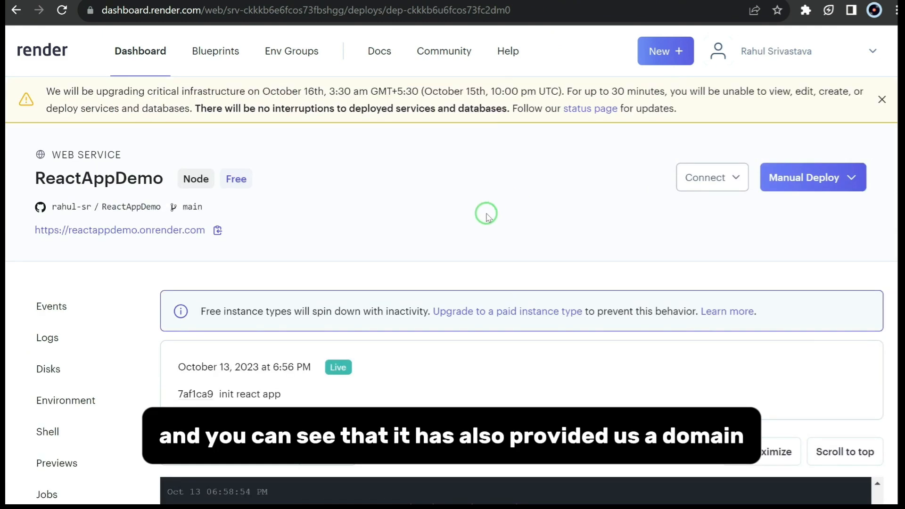
left_click(161, 231)
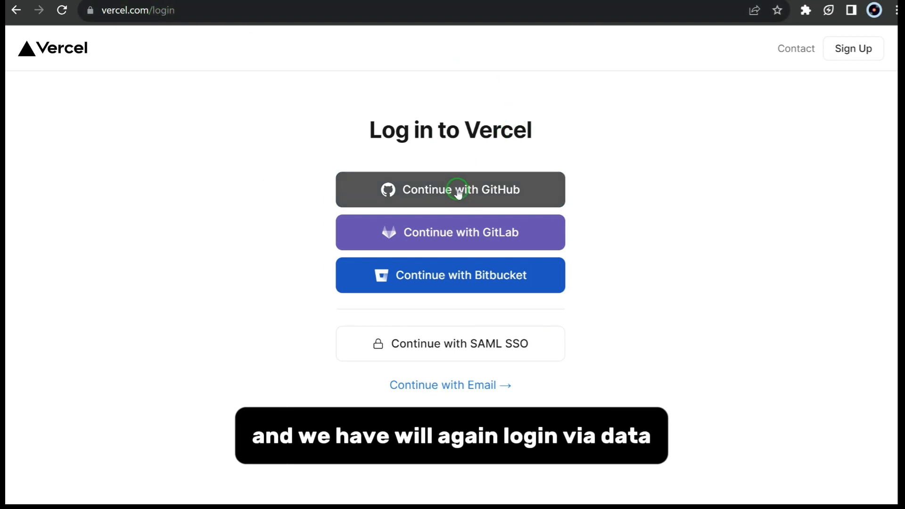
Log in to Vercel with GitHub and start adding a new project.
left_click(458, 191)
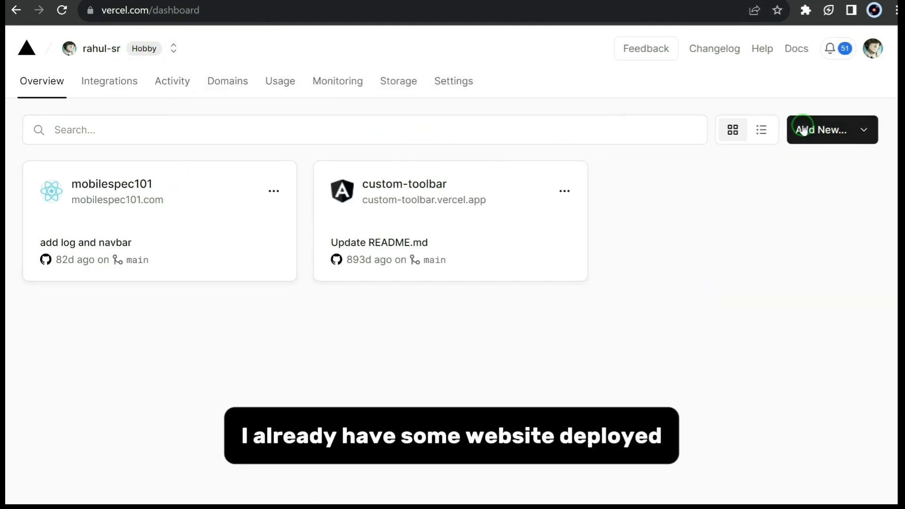
left_click(836, 131)
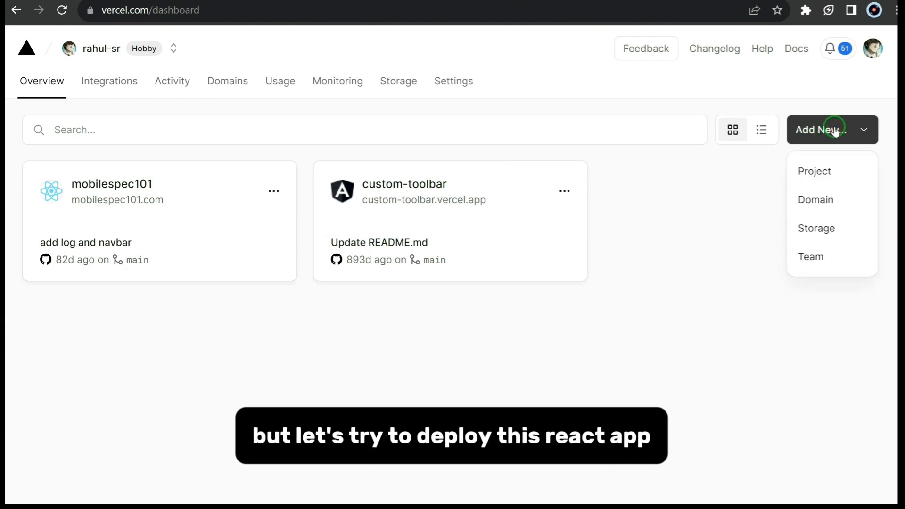
left_click(830, 172)
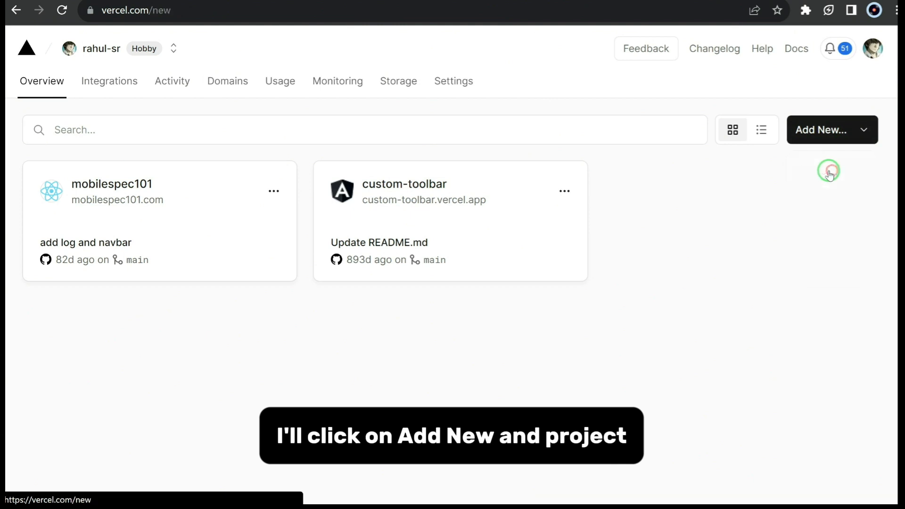
Search the Git repositories for "React" and import ReactAppDemo into Vercel.
scroll(299, 135, "down", 2)
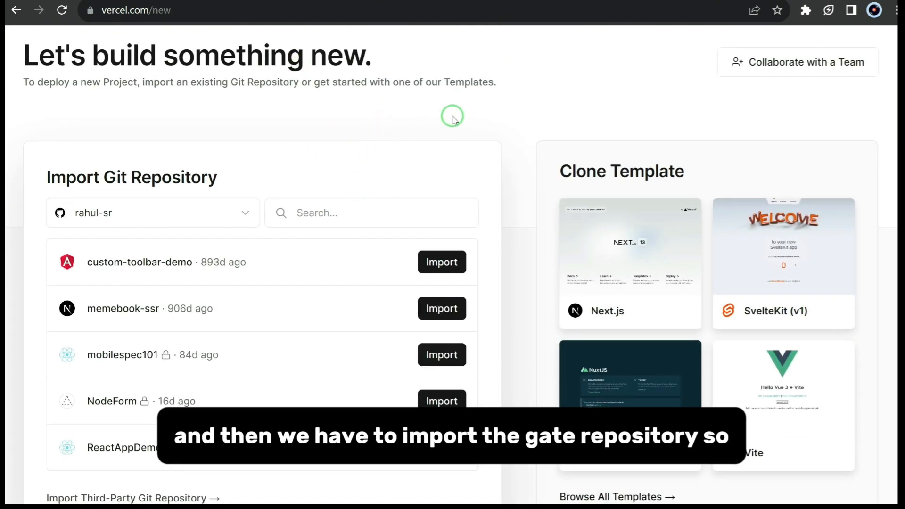
scroll(550, 160, "down", 3)
scroll(548, 160, "up", 5)
left_click(298, 282)
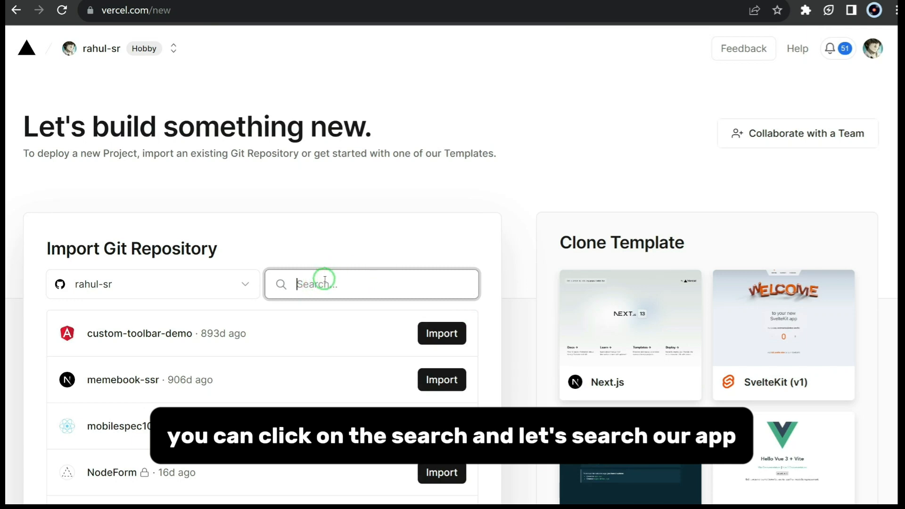
type("React")
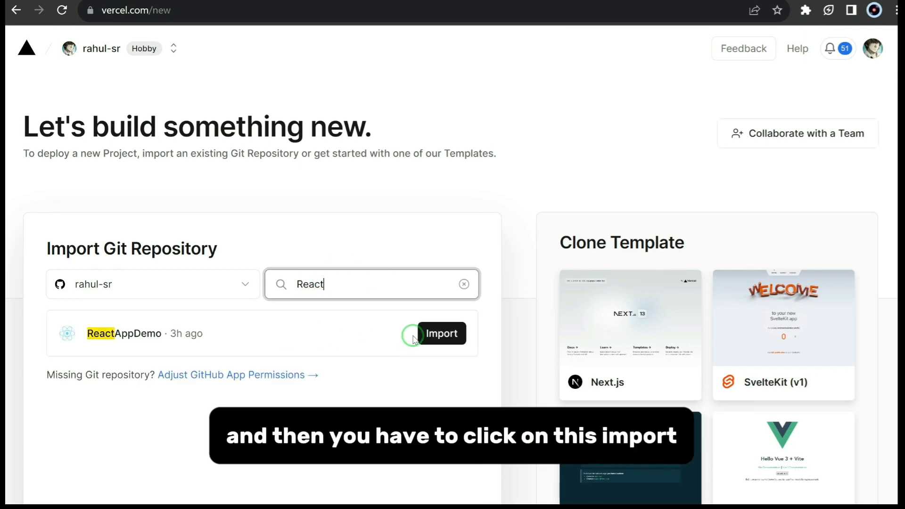
left_click(450, 334)
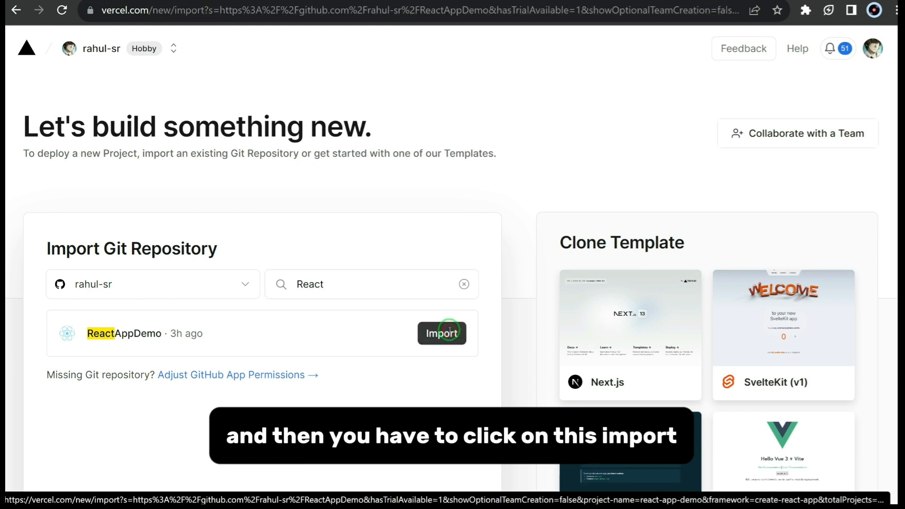
Keep the project name react-app-demo and select Create React App as the framework preset.
scroll(442, 188, "down", 2)
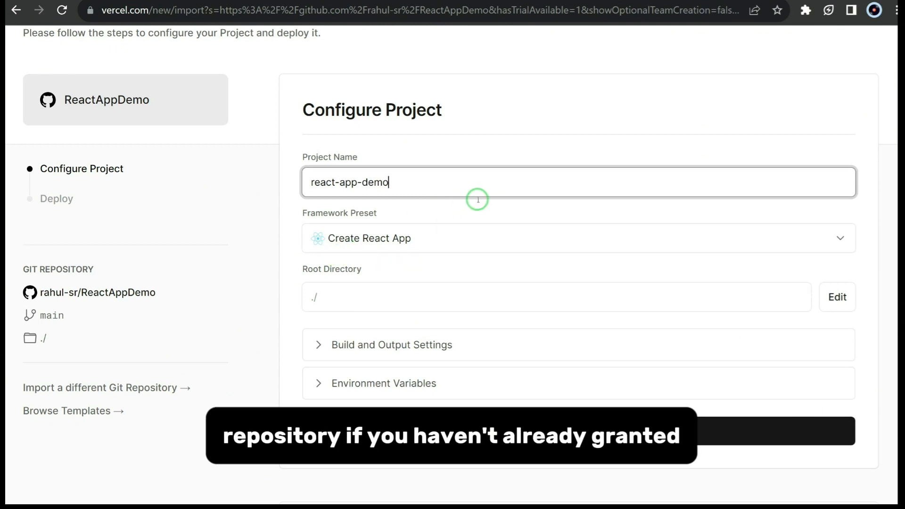
scroll(478, 199, "up", 3)
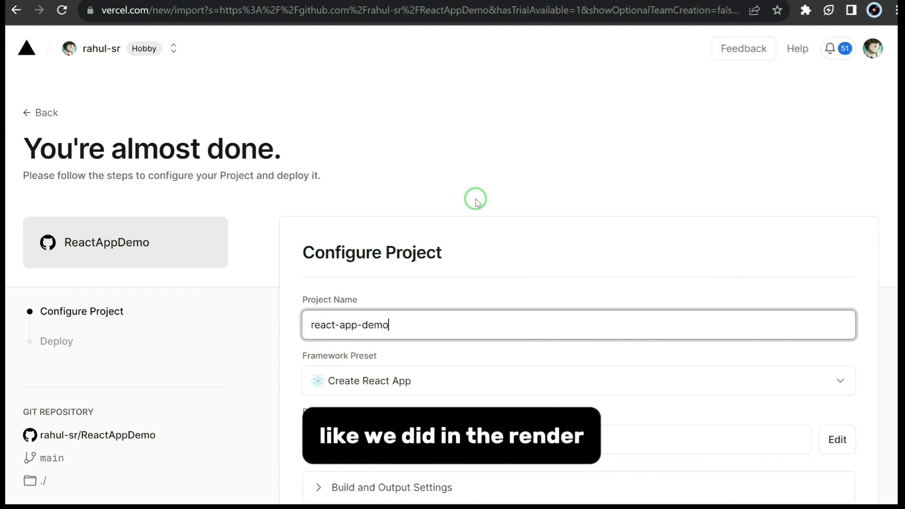
scroll(419, 172, "down", 3)
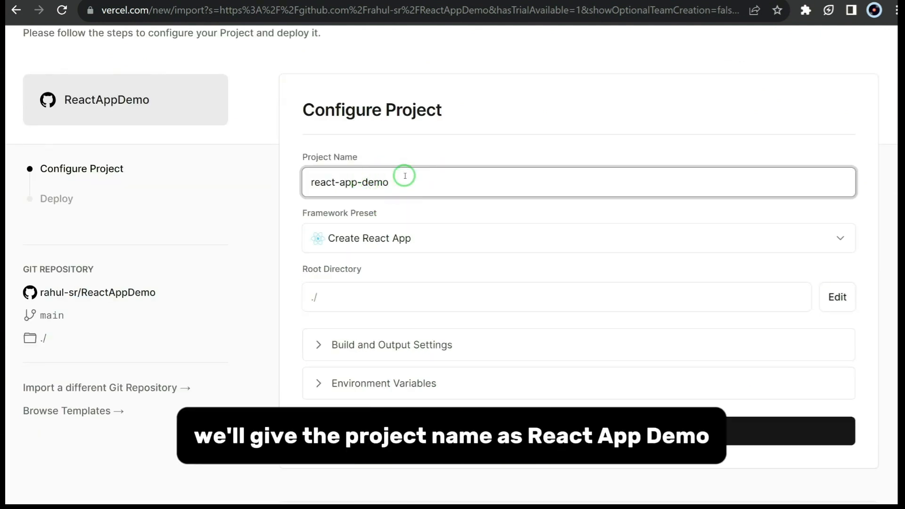
scroll(422, 196, "down", 2)
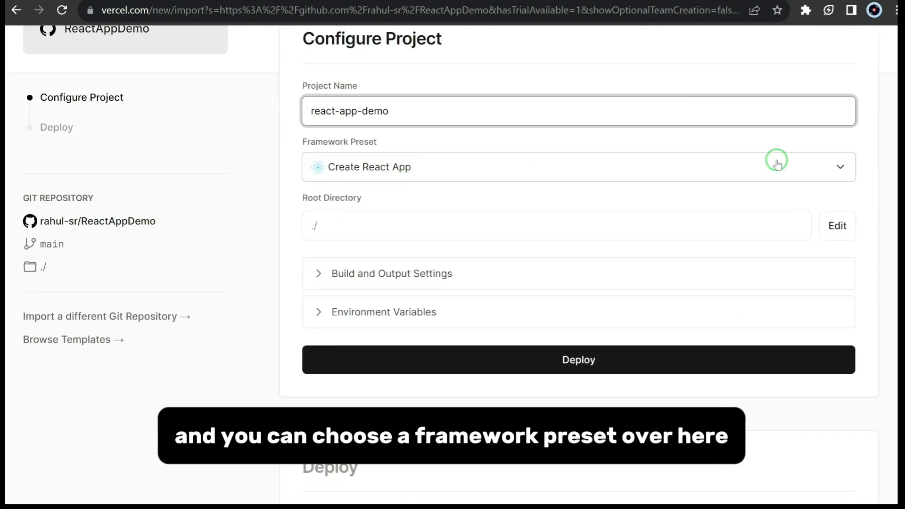
left_click(735, 170)
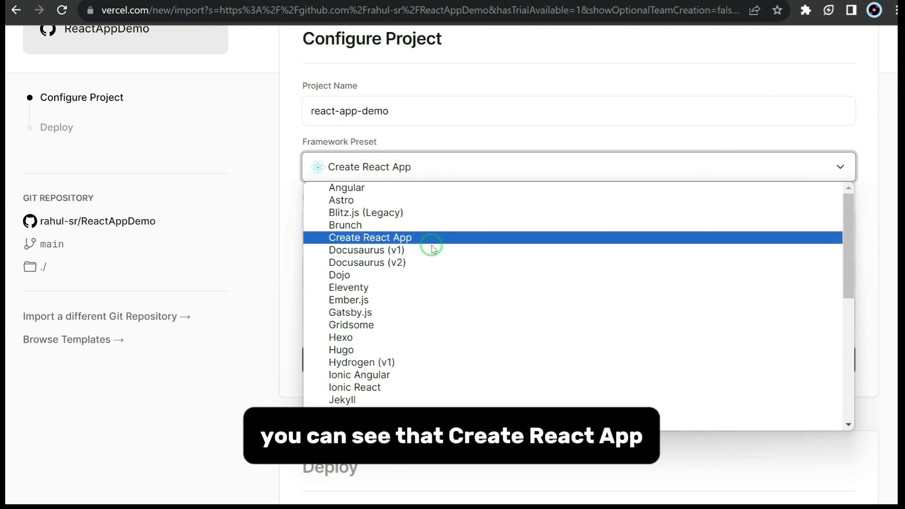
scroll(440, 291, "down", 6)
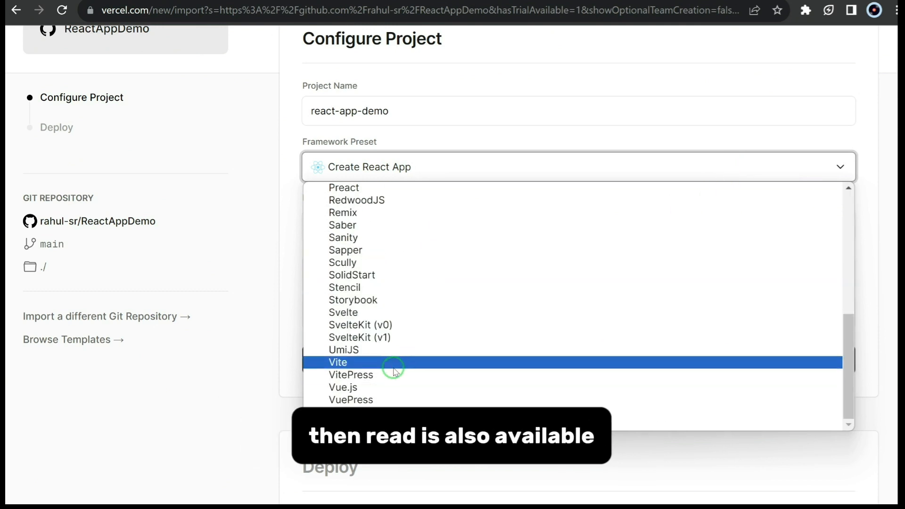
scroll(401, 335, "up", 6)
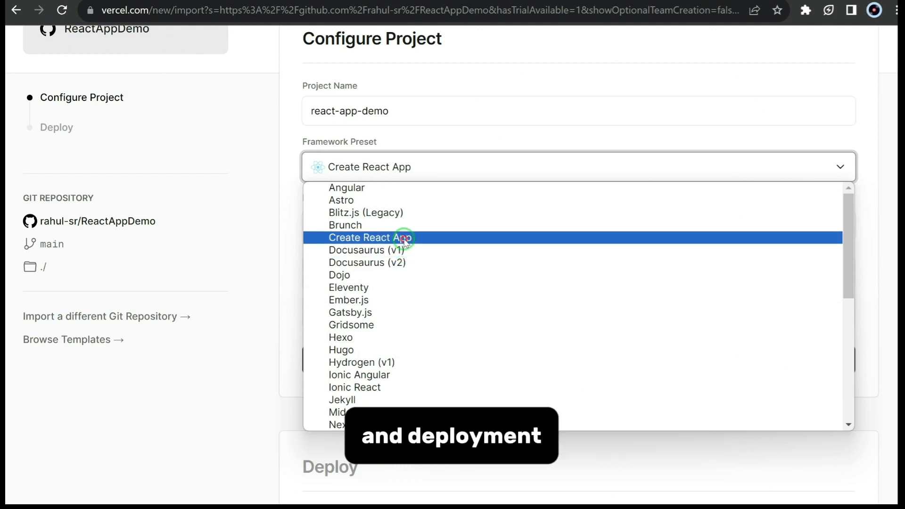
left_click(405, 238)
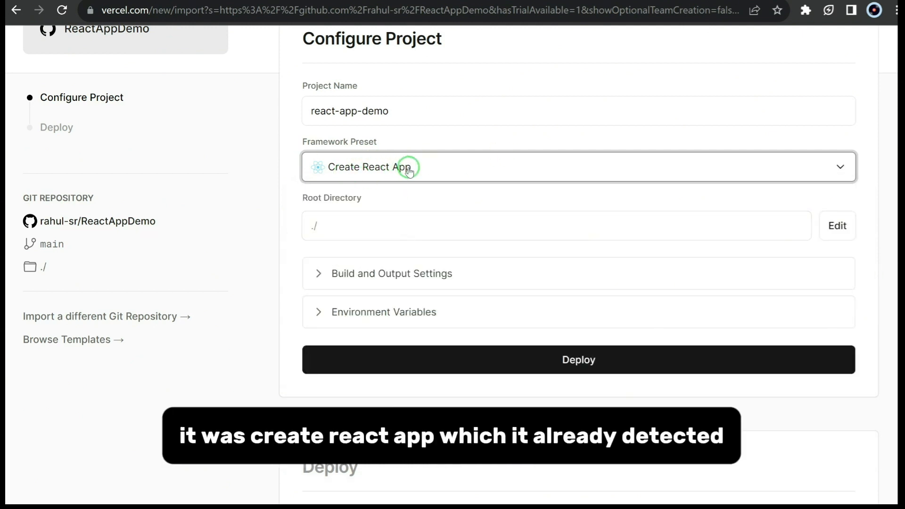
scroll(477, 227, "up", 1)
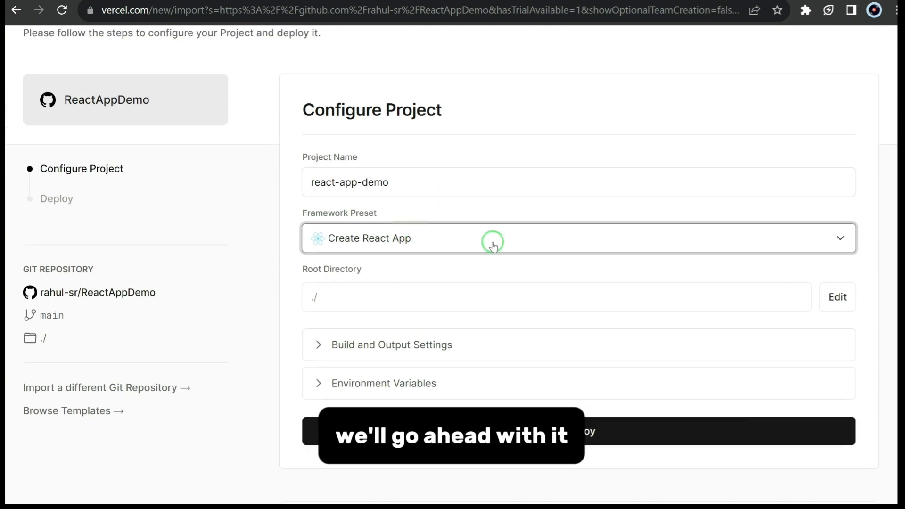
Override the install command in the build and output settings with "npm install", keeping the default root directory.
scroll(490, 248, "down", 1)
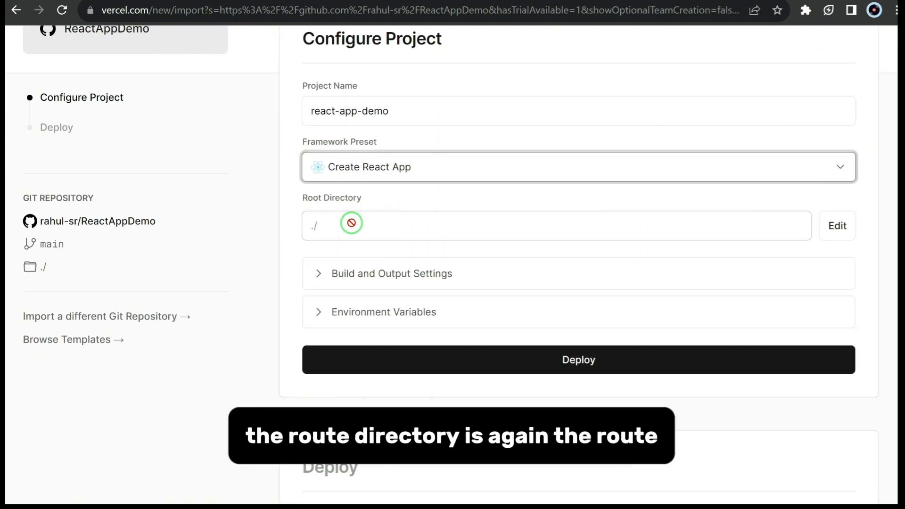
scroll(351, 229, "down", 1)
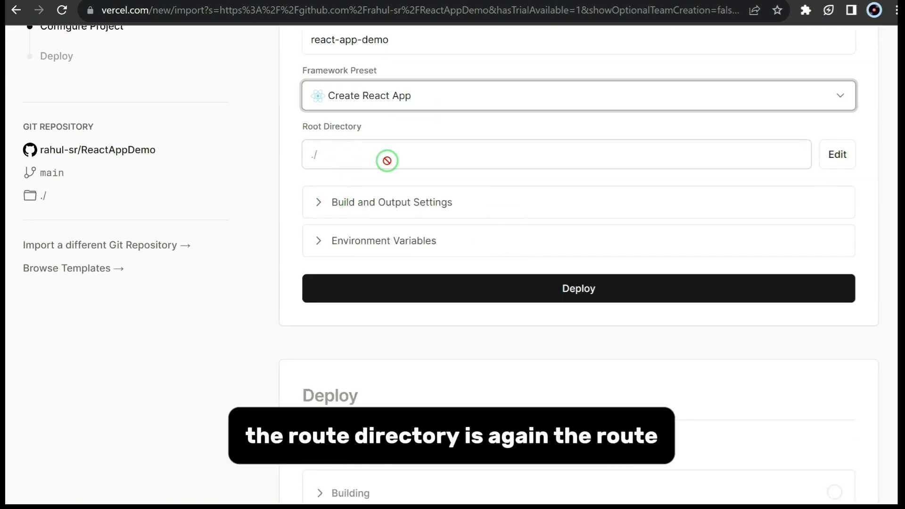
left_click(324, 202)
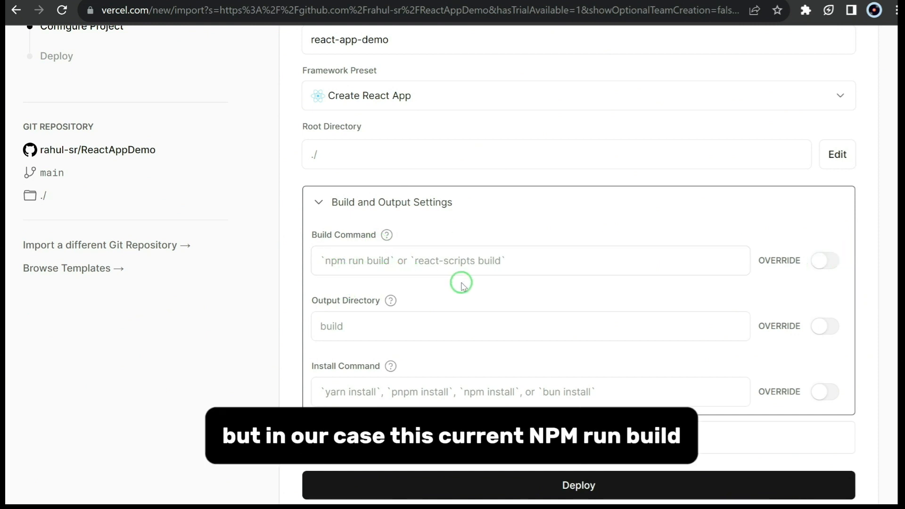
scroll(424, 268, "down", 2)
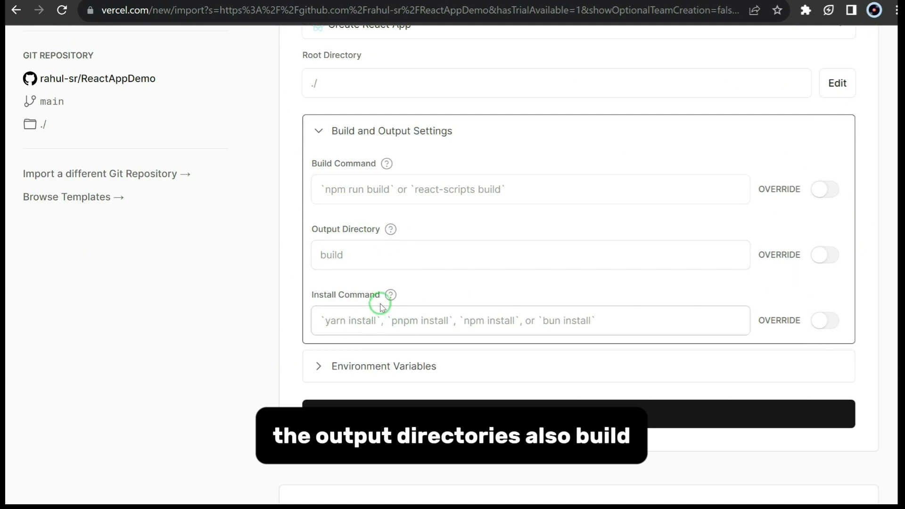
scroll(320, 283, "down", 2)
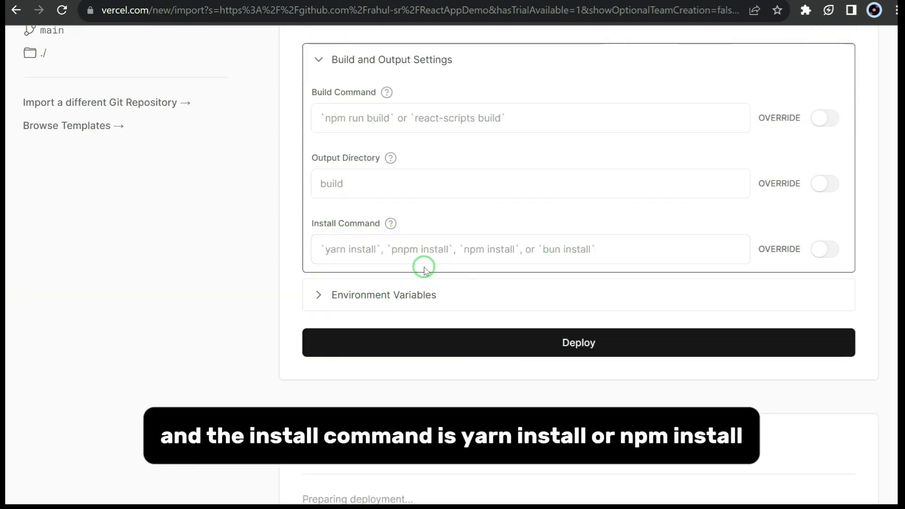
left_click(820, 250)
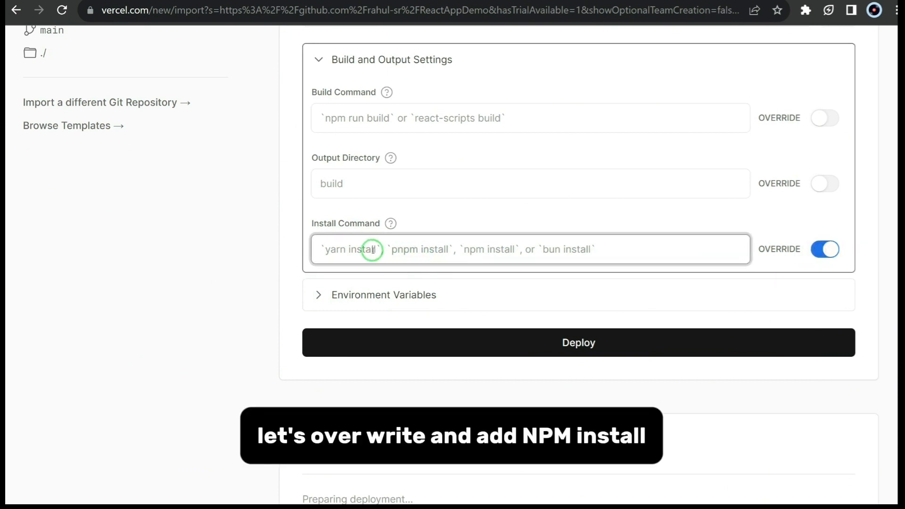
type("npm")
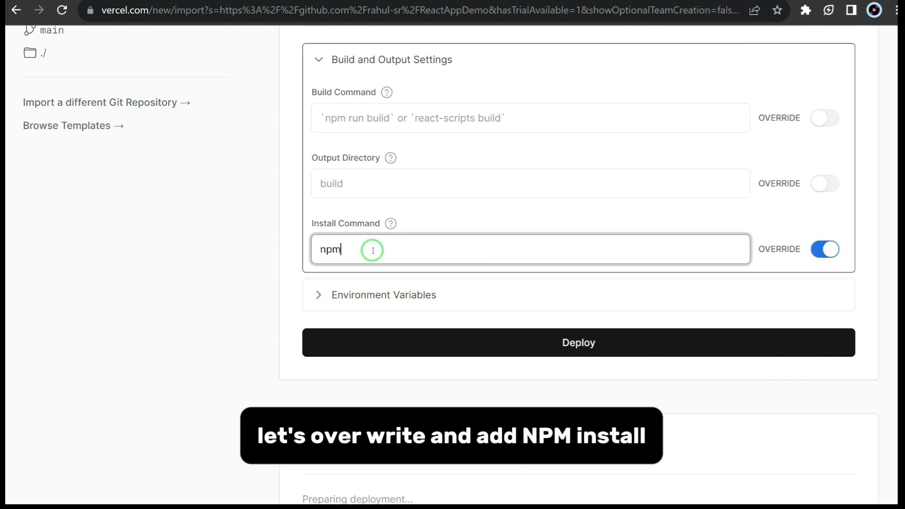
type(" install")
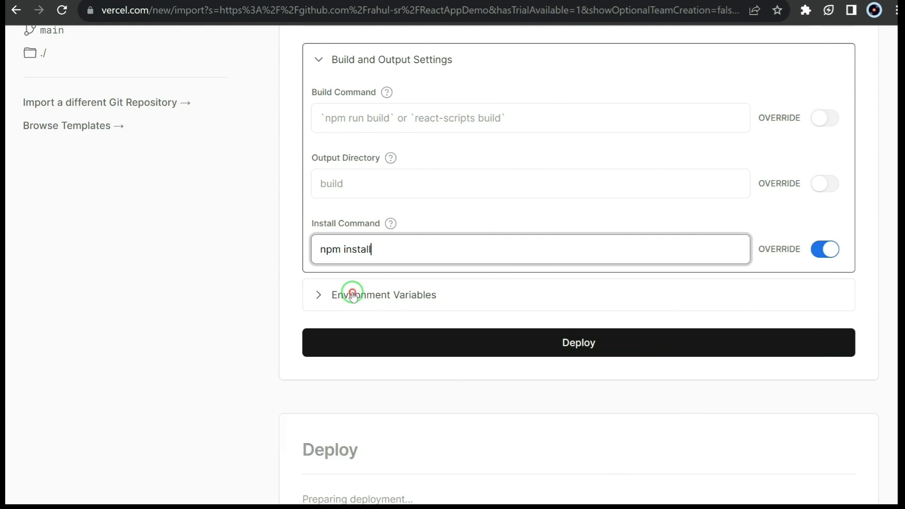
Leave the environment variables empty and deploy the react-app-demo project.
left_click(350, 295)
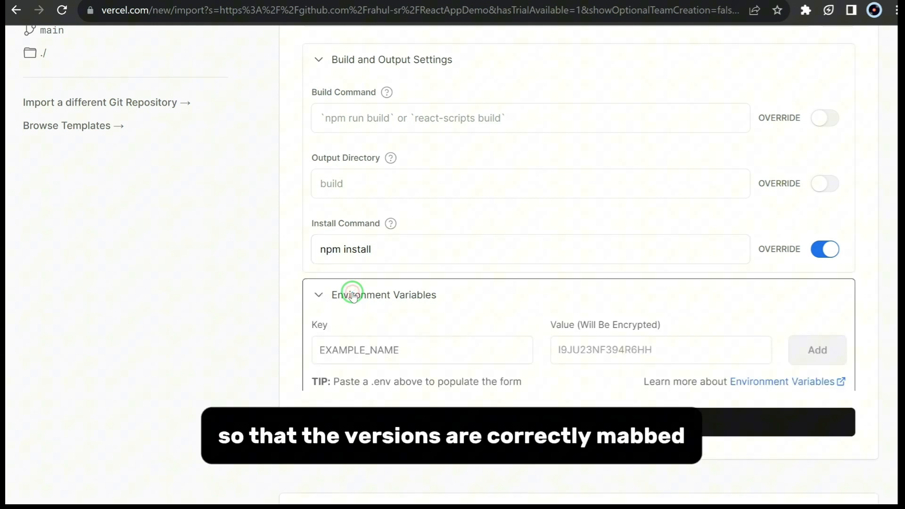
left_click(318, 296)
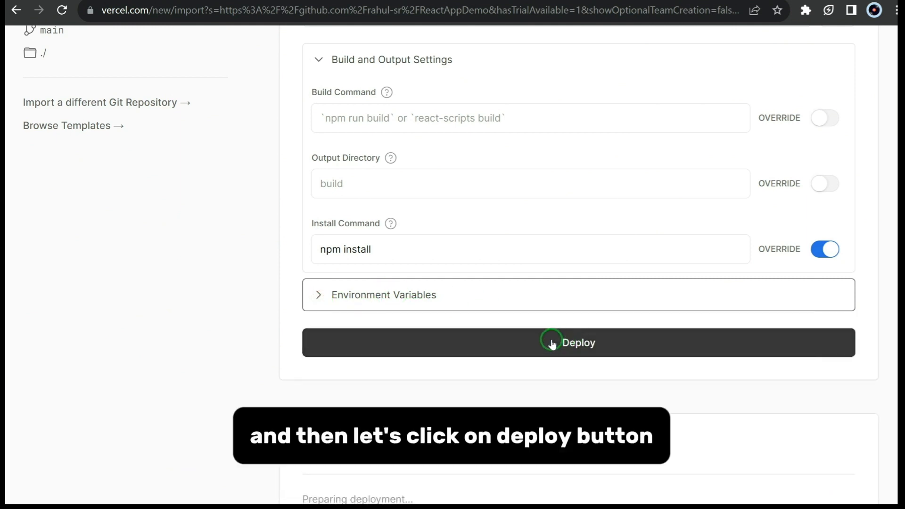
scroll(561, 302, "down", 2)
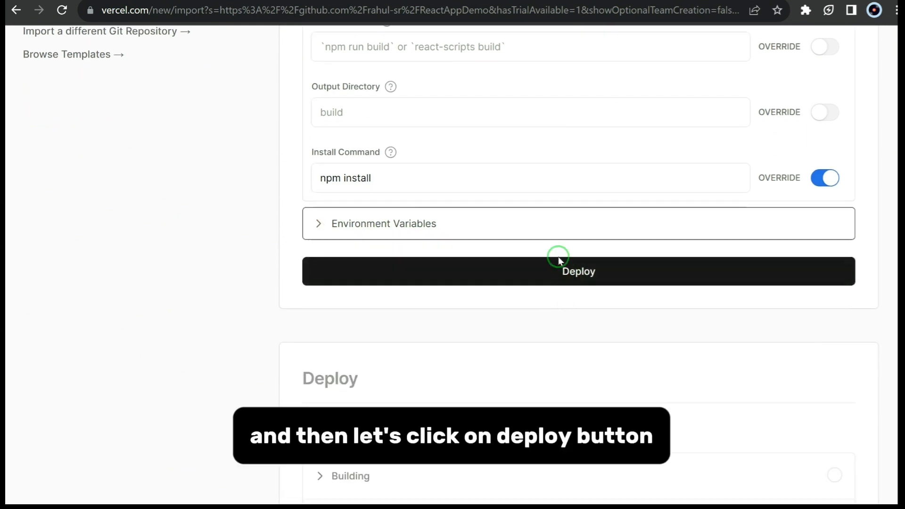
left_click(521, 269)
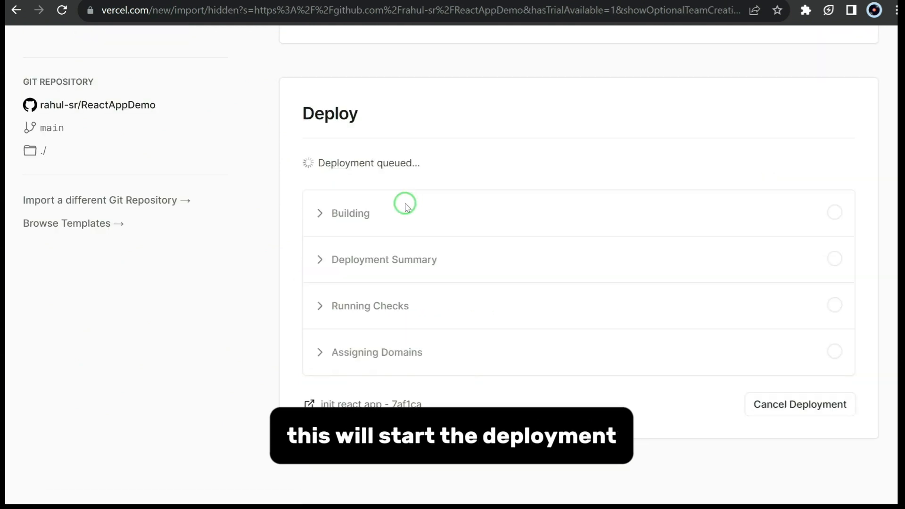
Examine the build log of the running deployment.
left_click(321, 212)
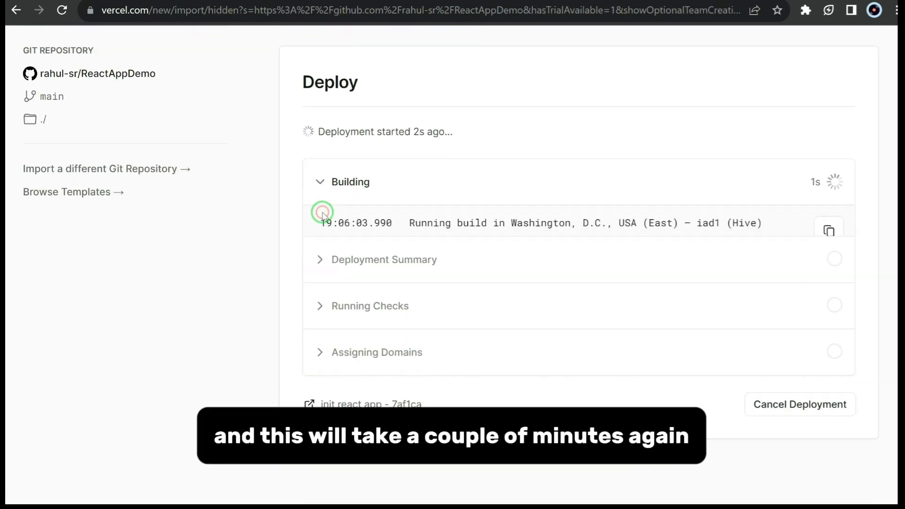
scroll(751, 255, "up", 2)
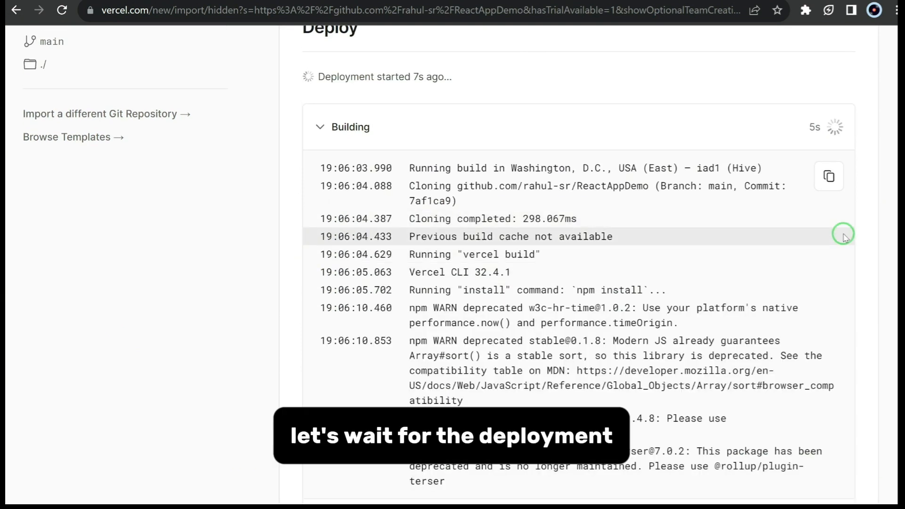
scroll(830, 241, "down", 3)
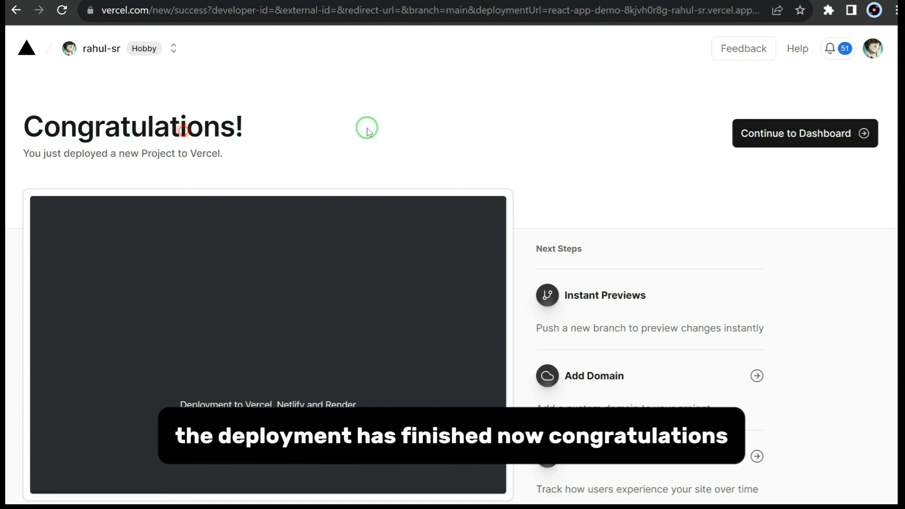
Continue to the project dashboard, open the react-app-demo-zeta.vercel.app domain to check the deployed app, and return to the dashboard.
left_click(818, 137)
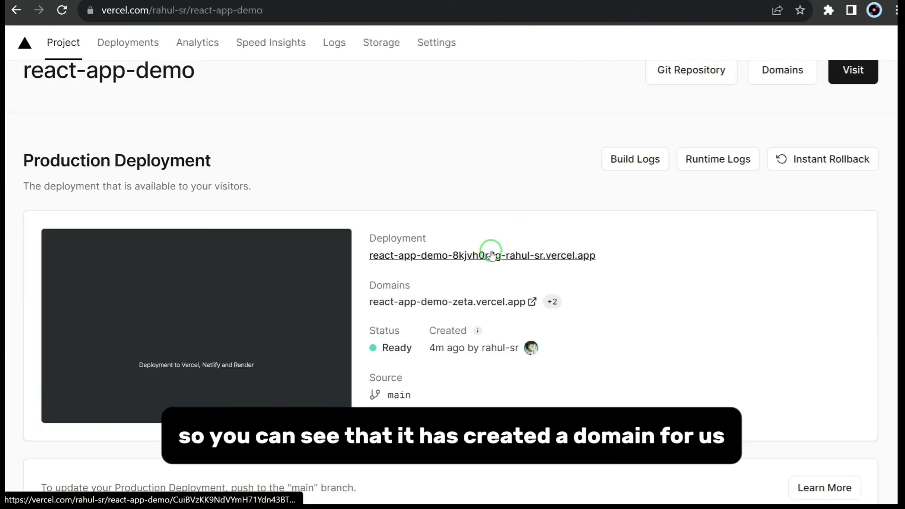
left_click(533, 302)
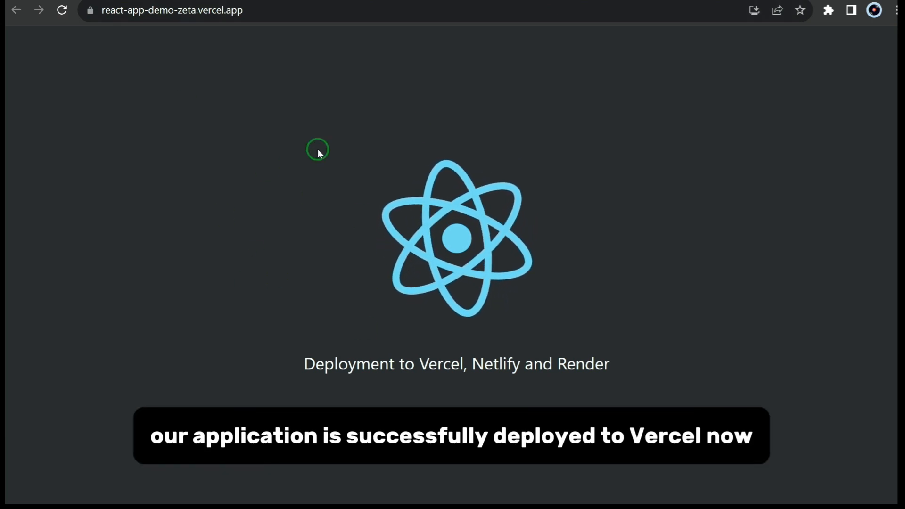
left_click(603, 1)
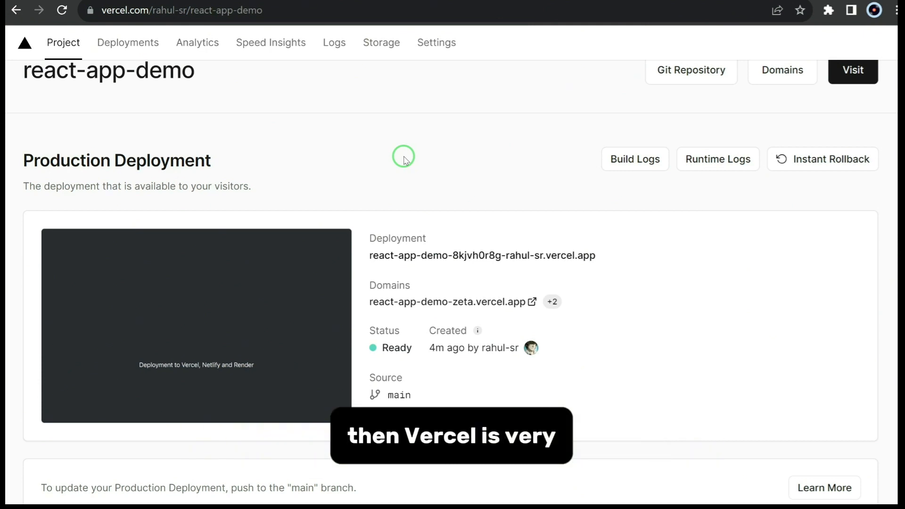
scroll(405, 157, "up", 2)
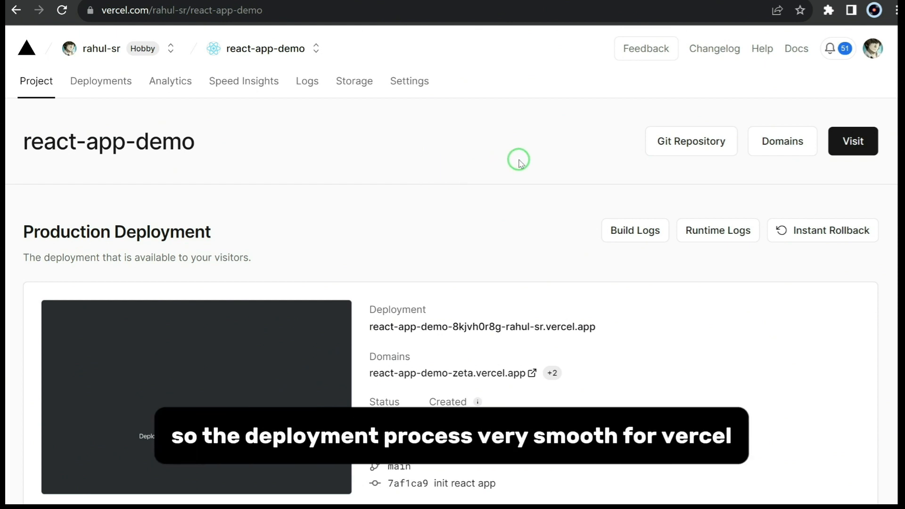
scroll(516, 158, "down", 3)
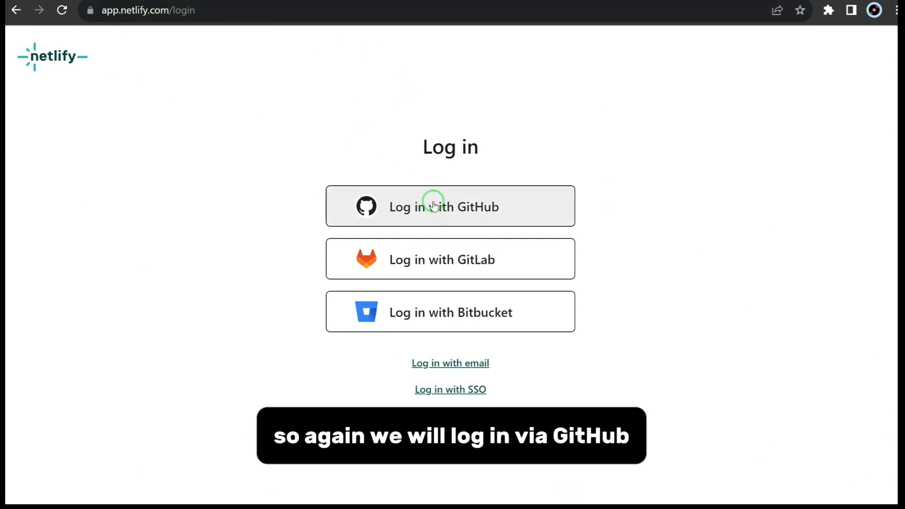
Log in to Netlify with GitHub and start a new site from an existing project, with GitHub as the Git provider.
left_click(440, 206)
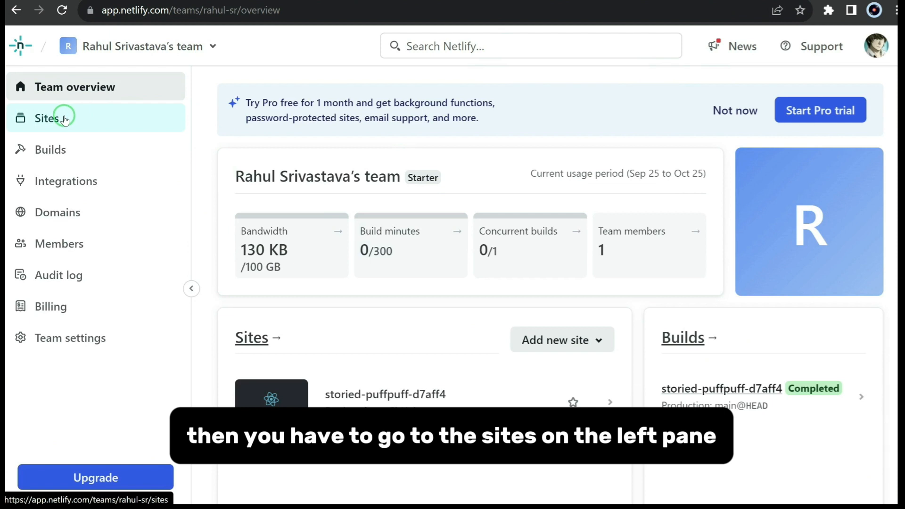
left_click(65, 119)
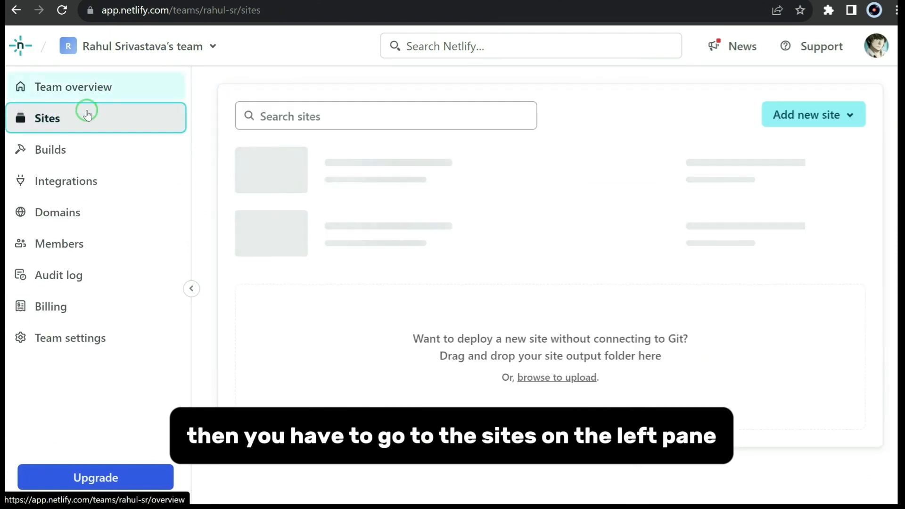
left_click(840, 116)
left_click(785, 146)
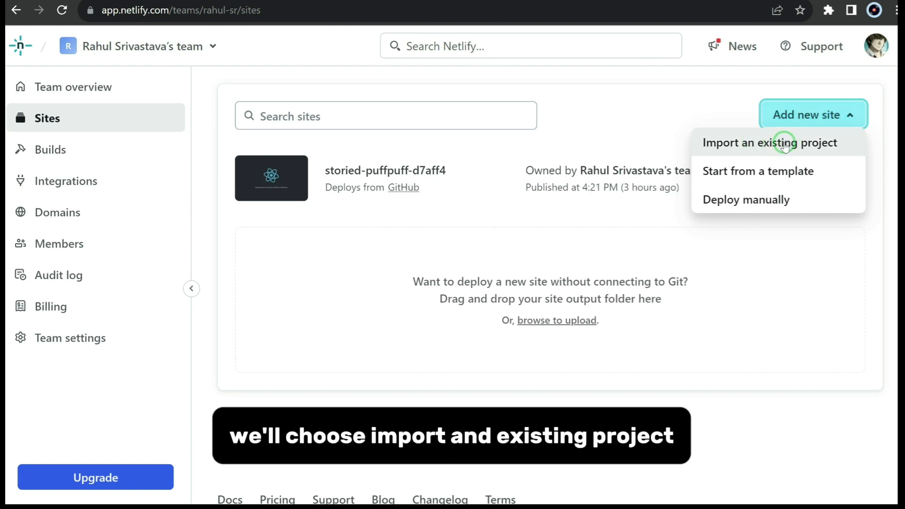
left_click(821, 147)
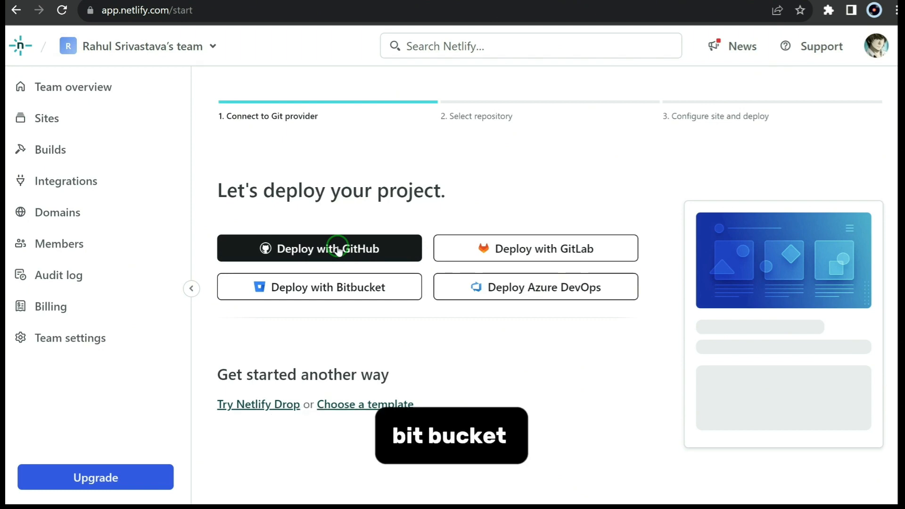
left_click(338, 250)
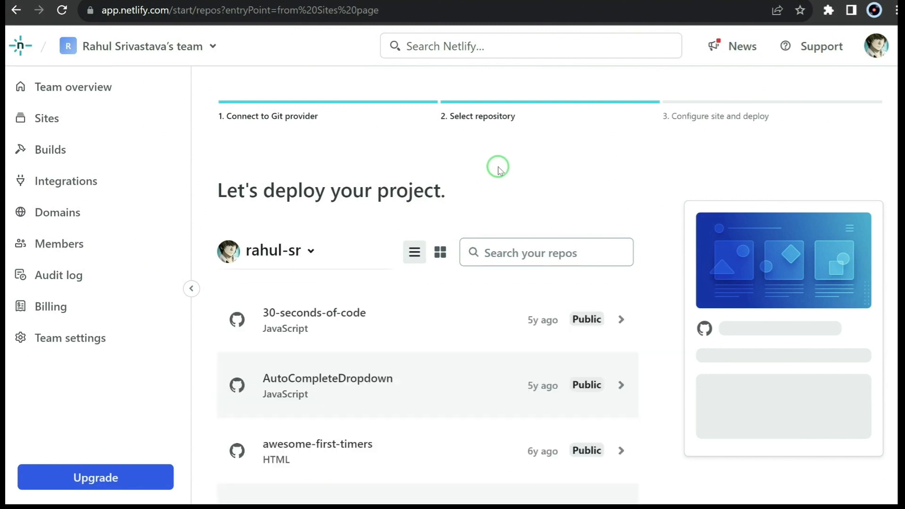
scroll(523, 169, "down", 1)
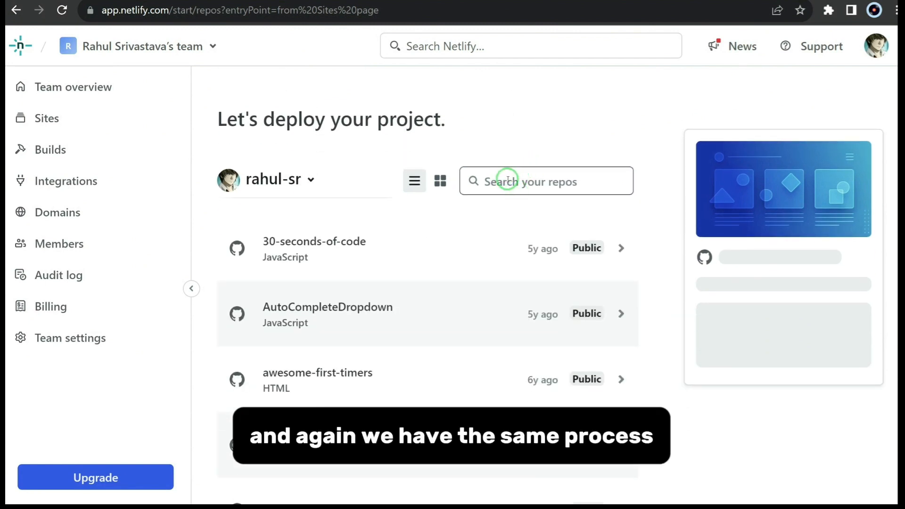
Search the GitHub repositories for ReactAppDemo and select it as the project to deploy.
left_click(507, 180)
type("Reac")
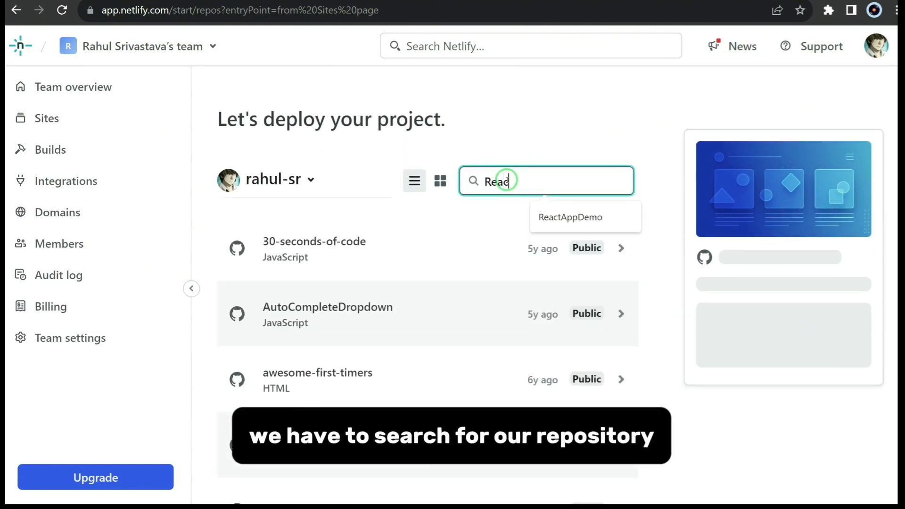
left_click(593, 211)
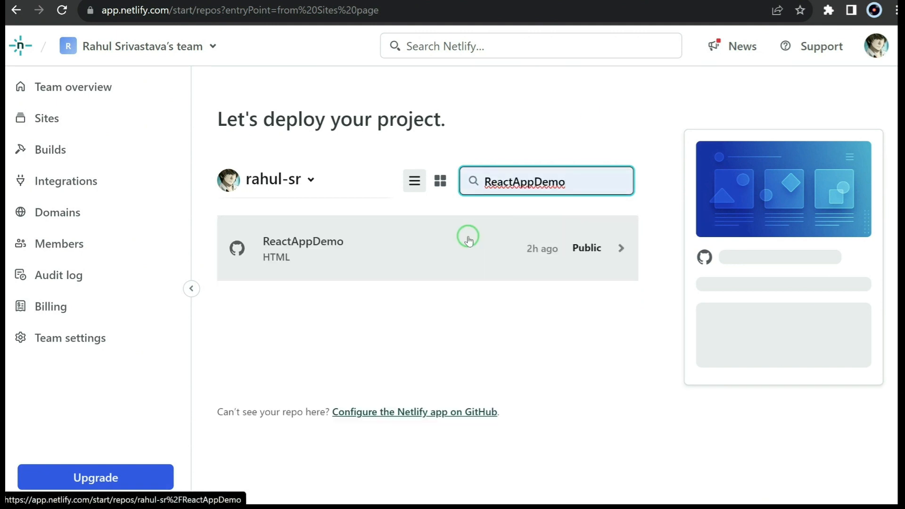
left_click(377, 234)
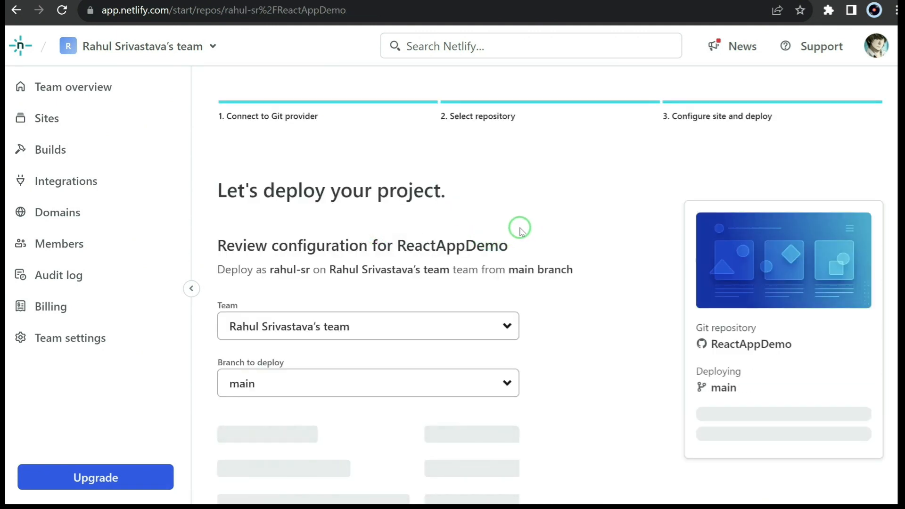
Review the team and branch choices for ReactAppDemo, keeping the default team and main as the branch to deploy.
scroll(519, 228, "down", 2)
scroll(533, 222, "down", 2)
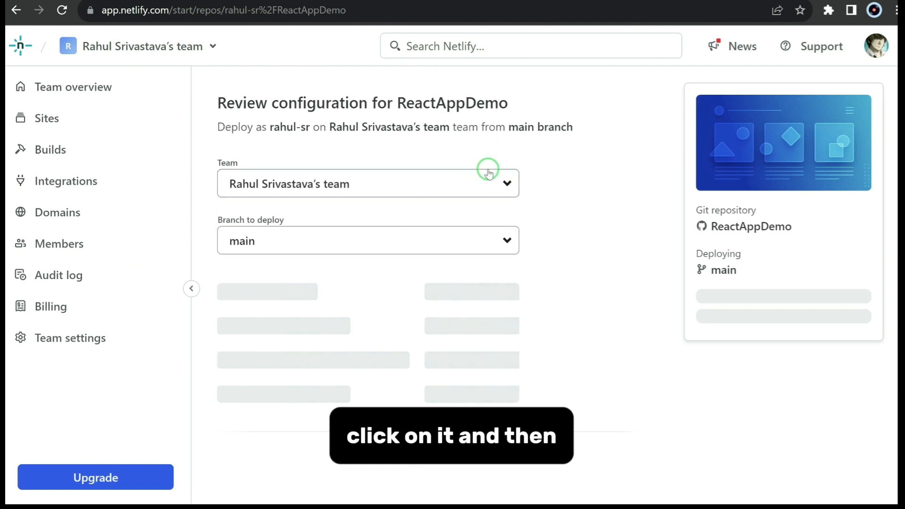
left_click(506, 199)
left_click(506, 199)
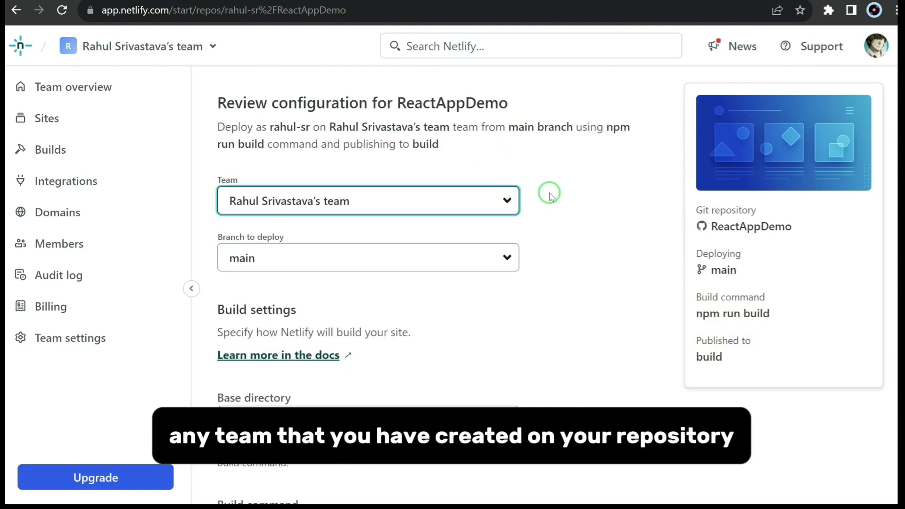
scroll(519, 203, "down", 2)
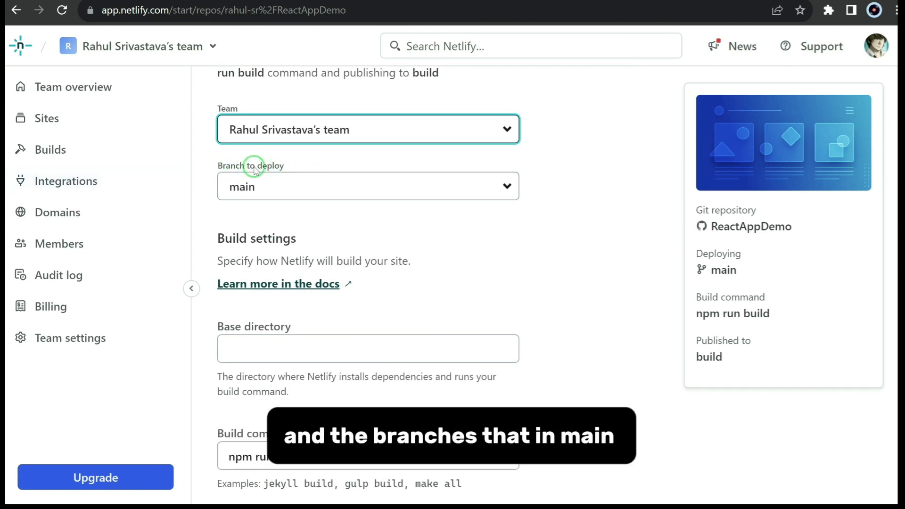
left_click(444, 186)
left_click(445, 185)
Check the build settings, leaving the base directory empty, the build command as npm run build and the publish directory as build.
scroll(399, 262, "down", 2)
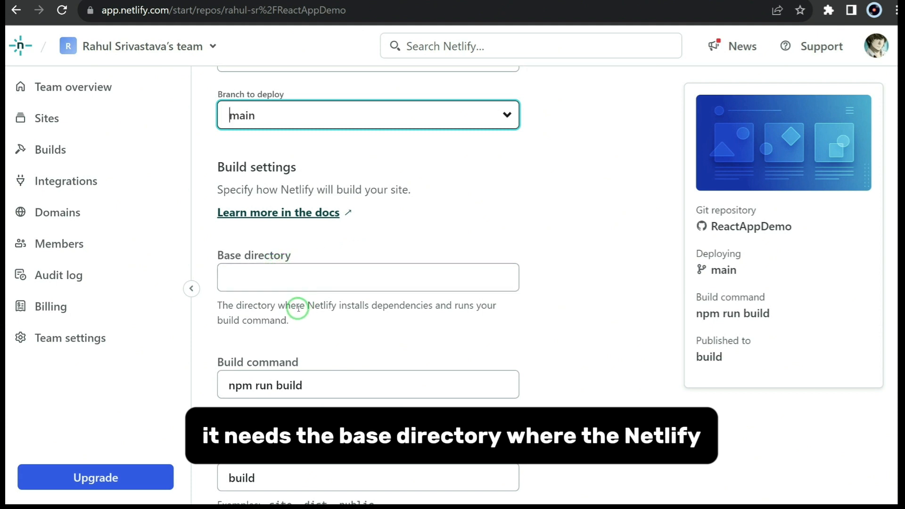
left_click_drag(315, 306, 460, 320)
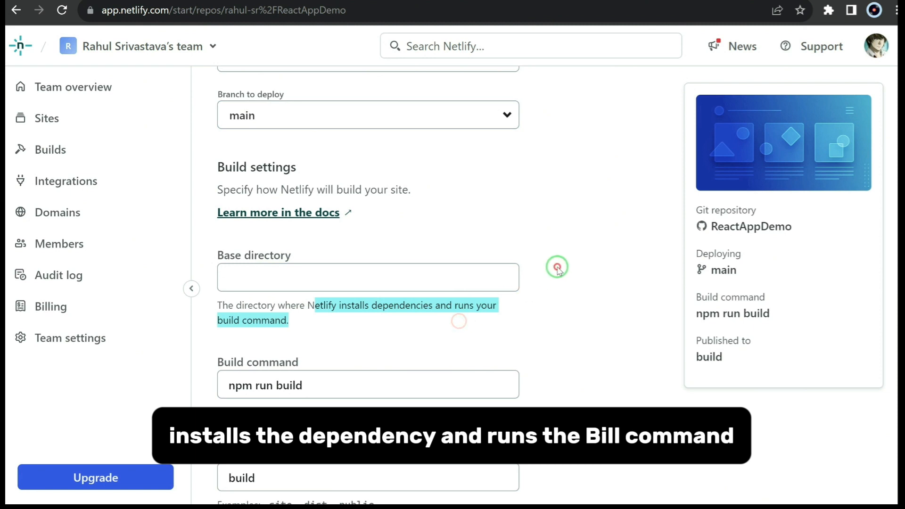
left_click(304, 268)
scroll(305, 264, "down", 2)
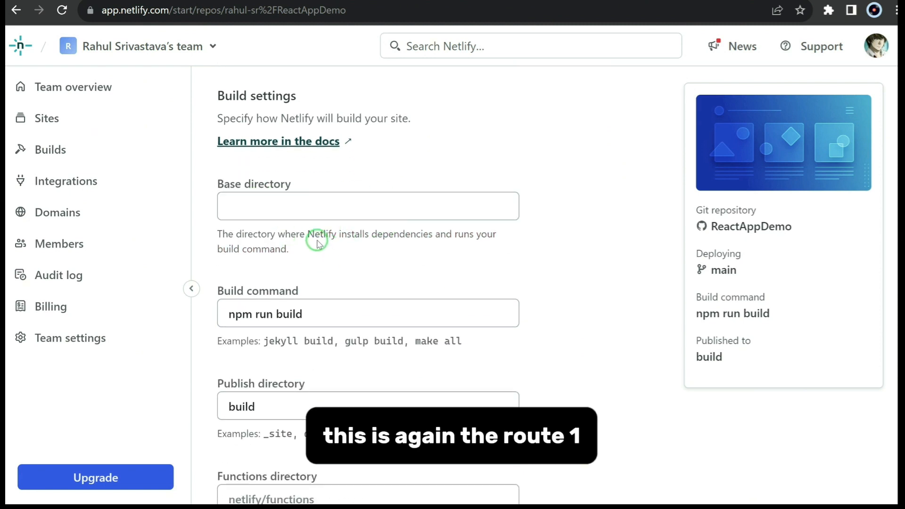
scroll(335, 216, "down", 2)
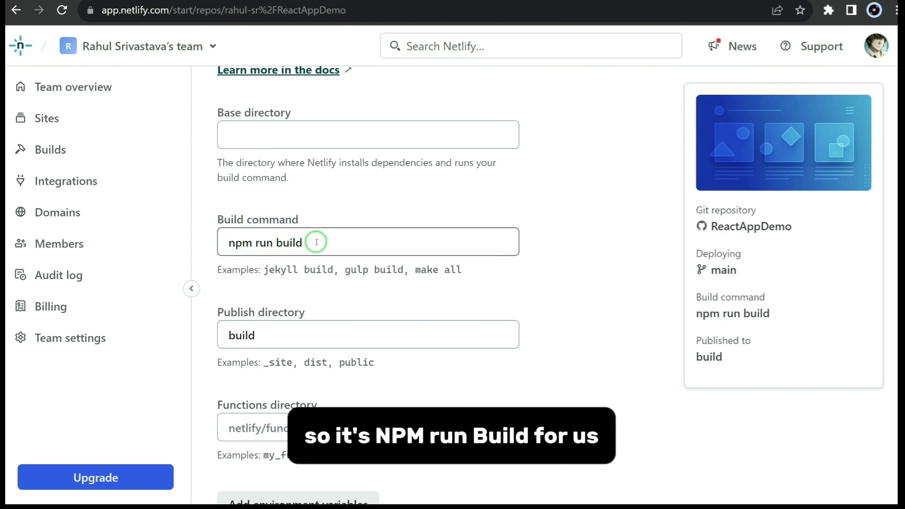
scroll(323, 240, "down", 2)
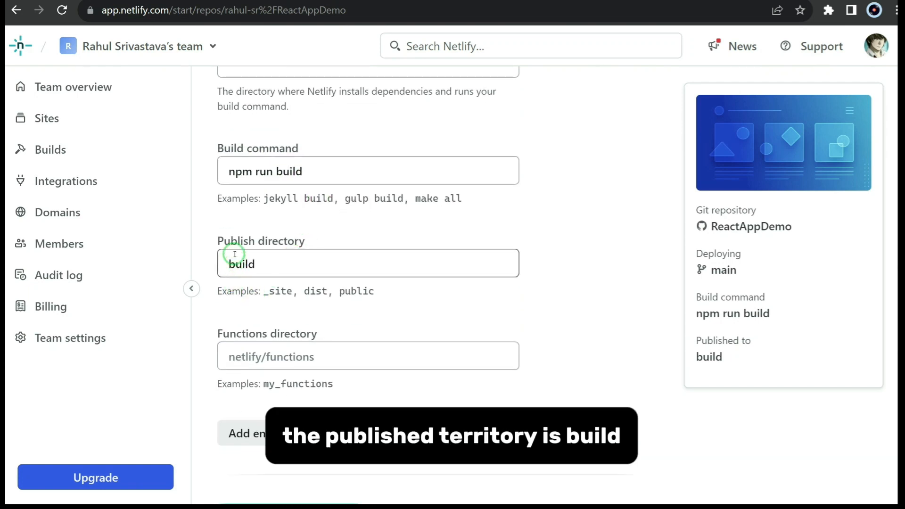
left_click_drag(225, 240, 305, 241)
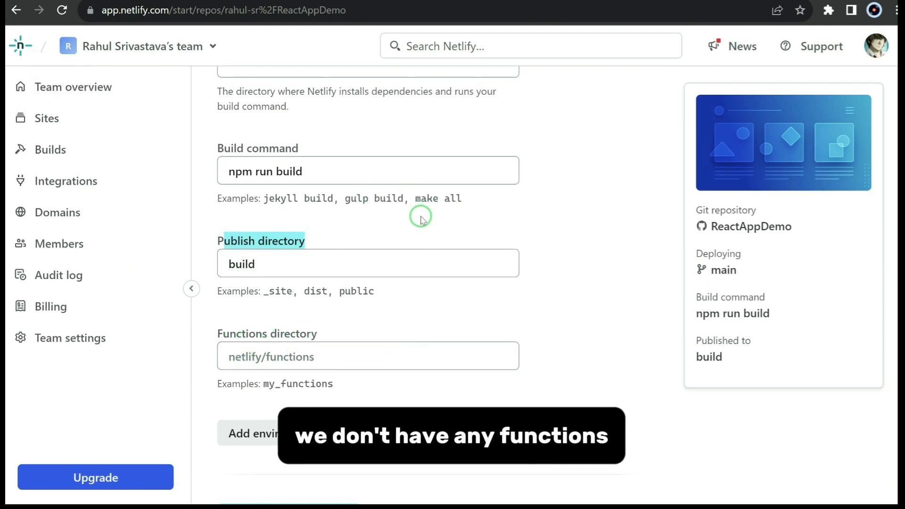
scroll(338, 231, "up", 2)
left_click(592, 259)
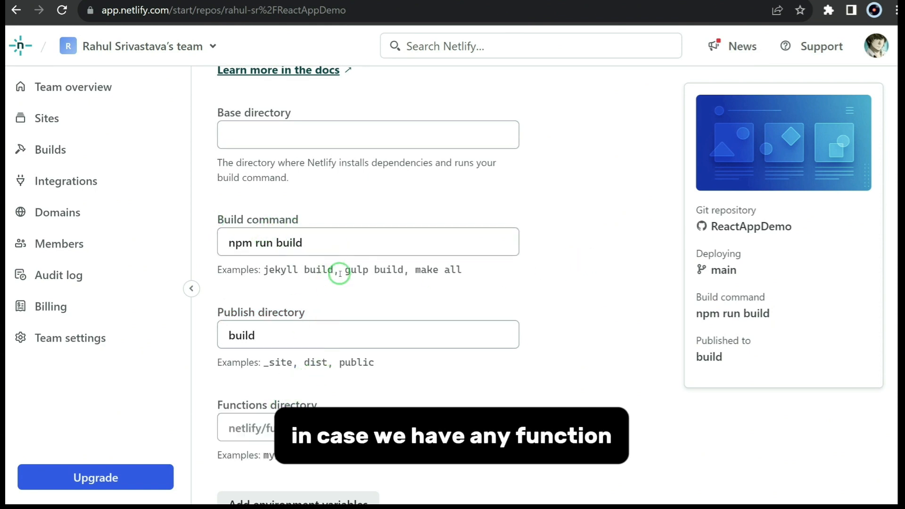
Expand the environment variables section, add no variables, and deploy ReactAppDemo.
scroll(330, 278, "down", 4)
left_click(269, 289)
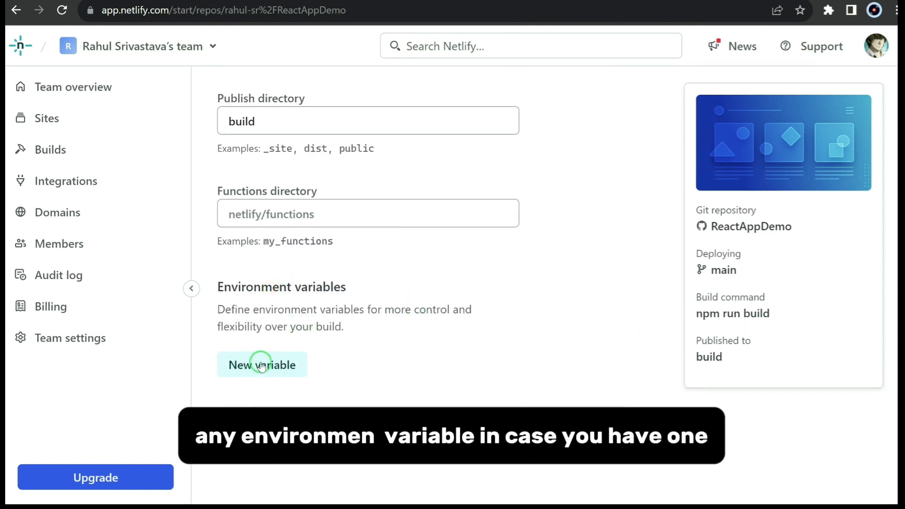
scroll(317, 344, "down", 2)
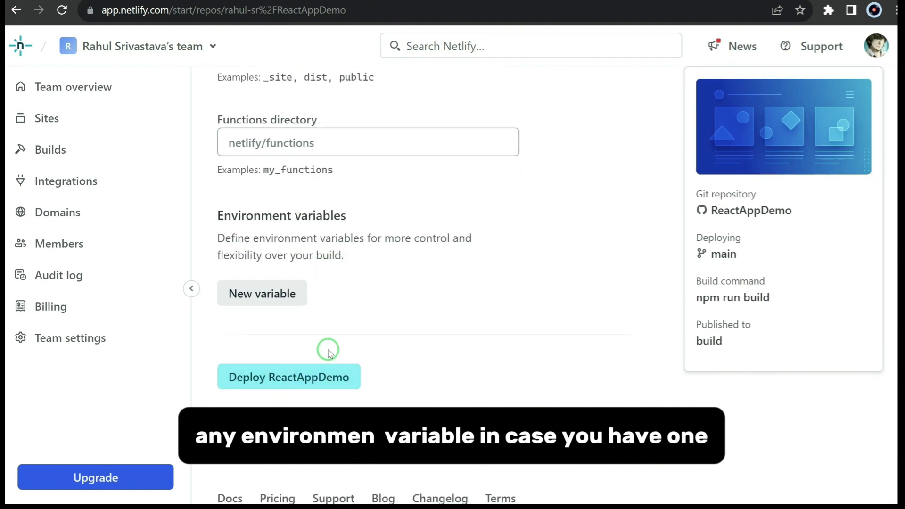
scroll(329, 353, "up", 5)
scroll(319, 305, "down", 5)
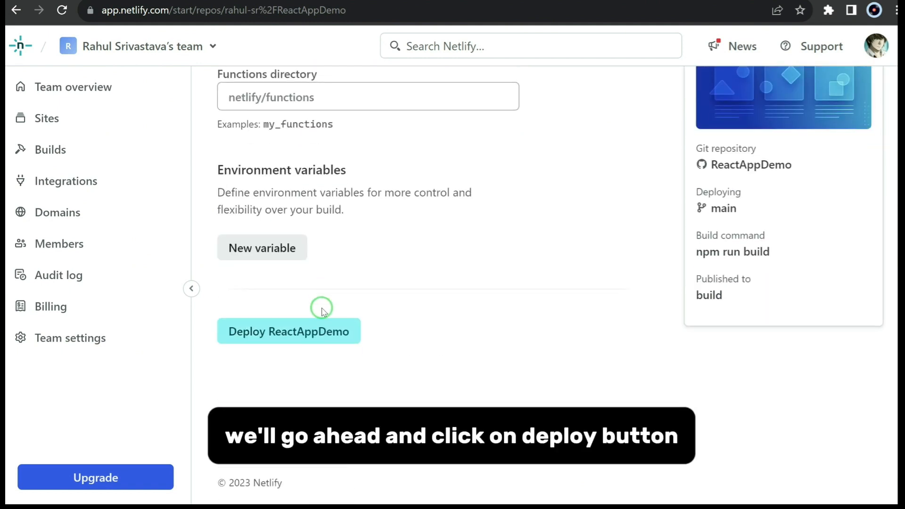
left_click(287, 333)
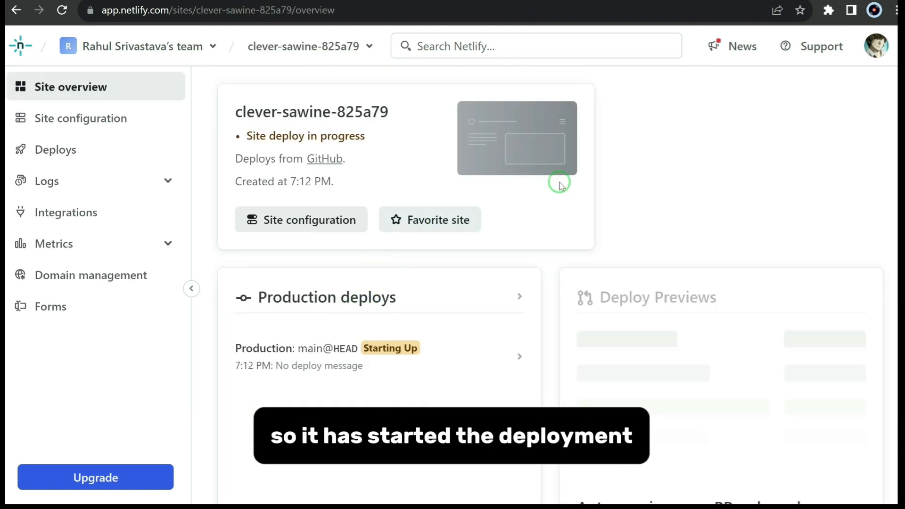
Open the details of the main branch's production deploy and launch the published site to check it.
scroll(521, 189, "down", 2)
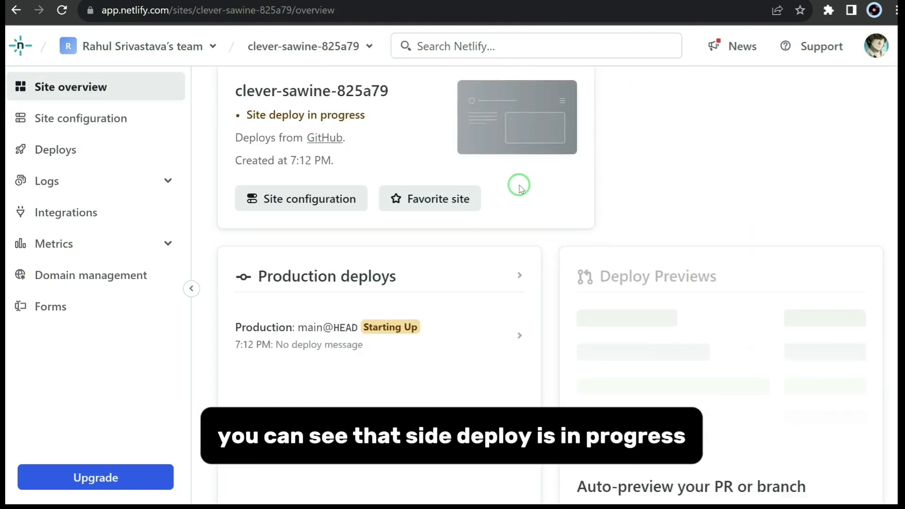
scroll(542, 268, "up", 2)
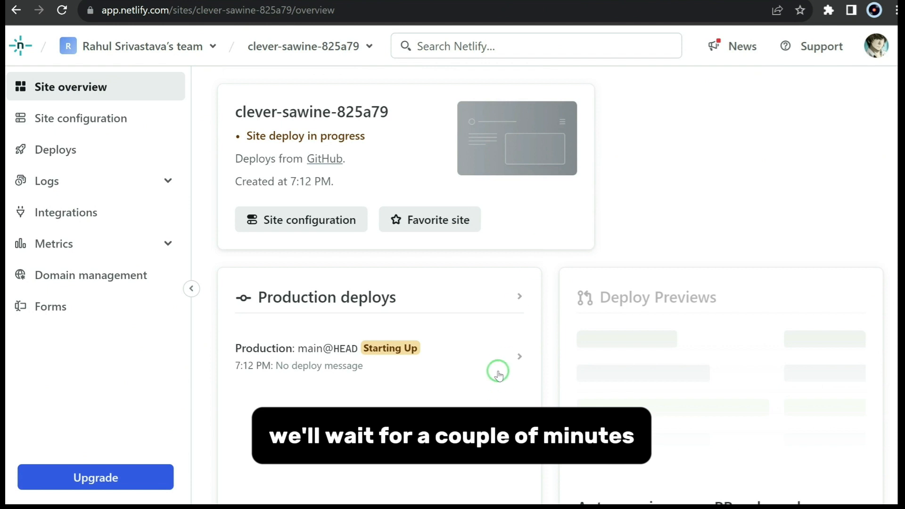
left_click(503, 358)
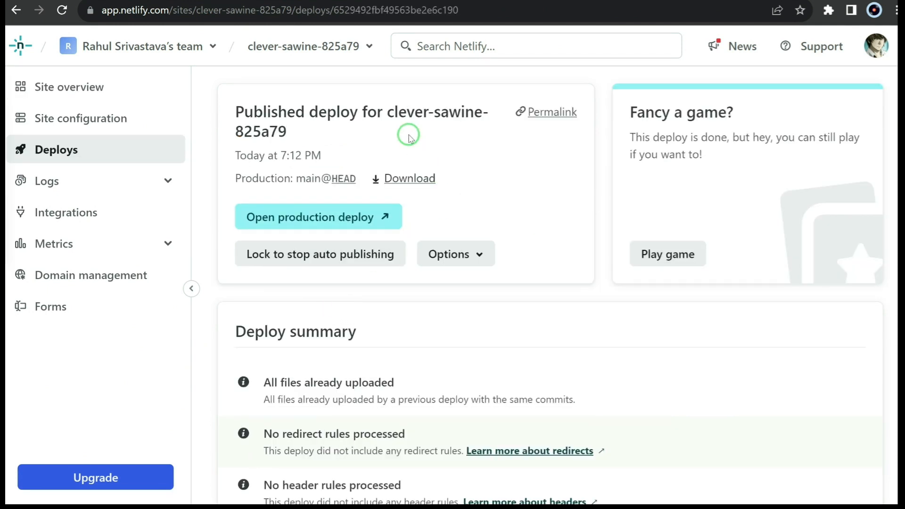
left_click(381, 218)
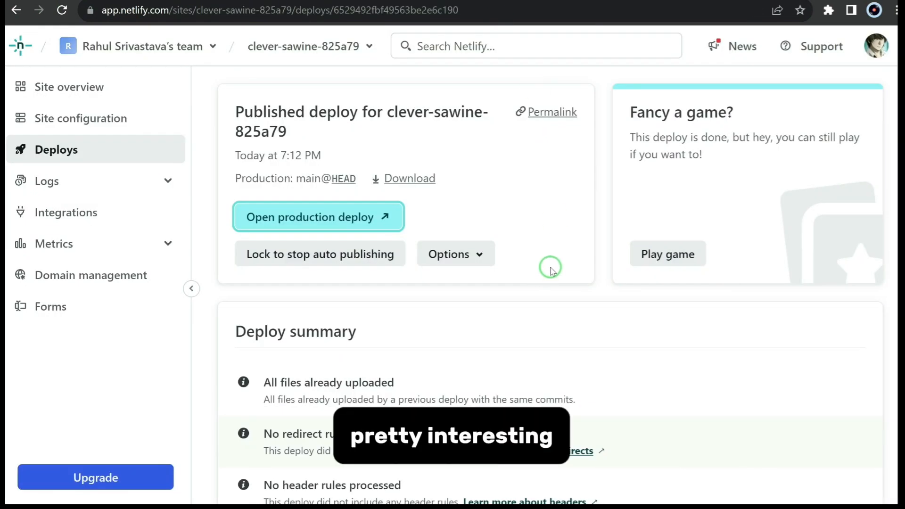
Compare the free-tier features of Render, Vercel and Netlify on the bejamas.io render-vs-vercel page.
scroll(551, 267, "down", 10)
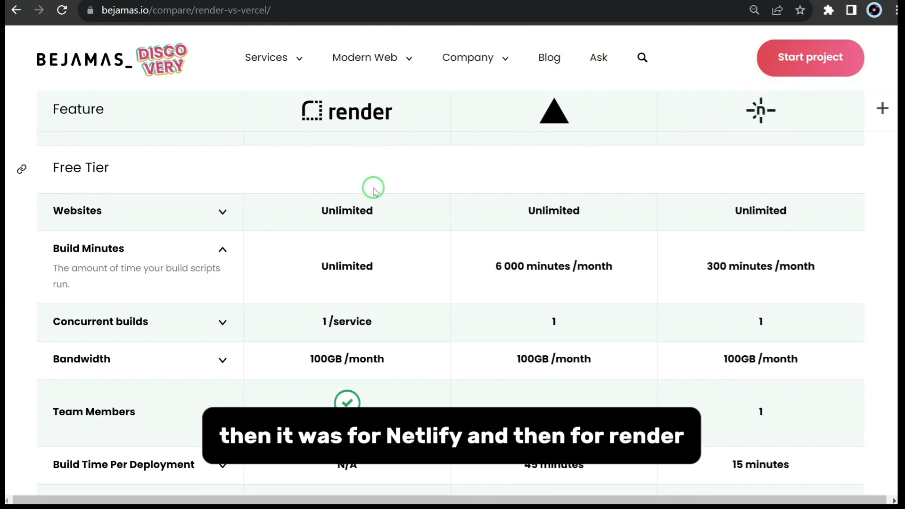
left_click_drag(278, 109, 353, 103)
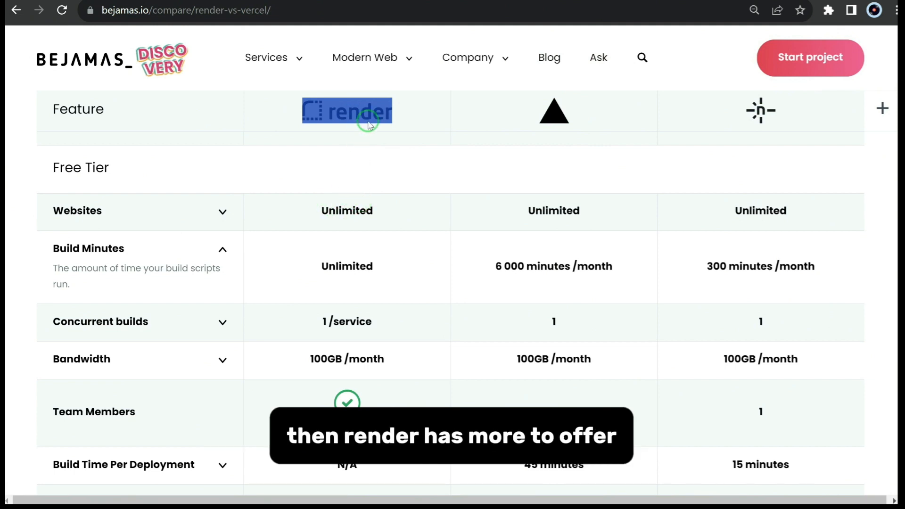
left_click(412, 114)
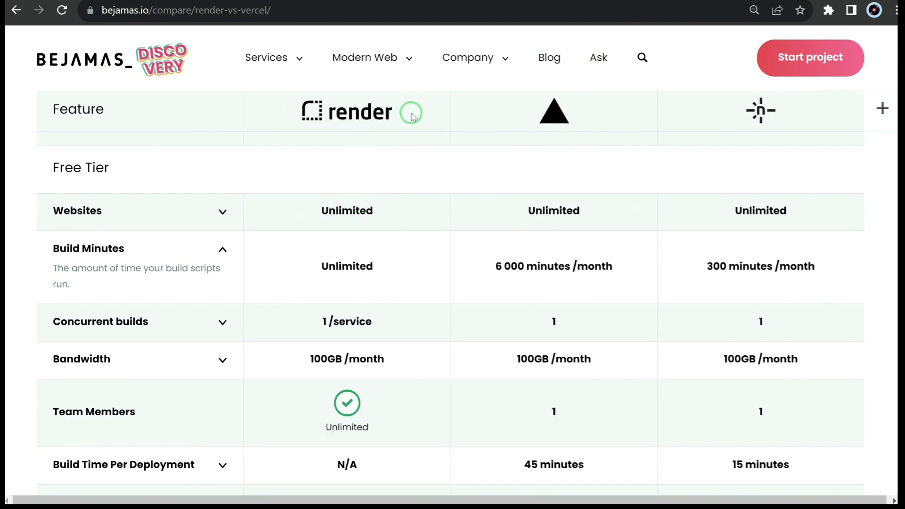